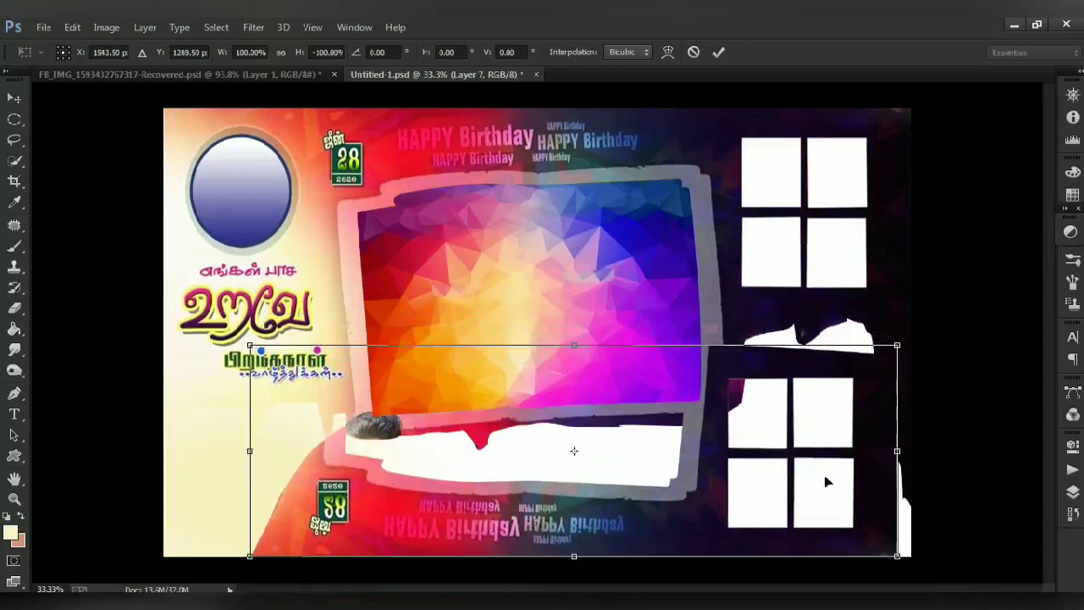
drag(563, 339, 565, 143)
drag(250, 350, 167, 334)
drag(543, 149, 527, 239)
click(692, 53)
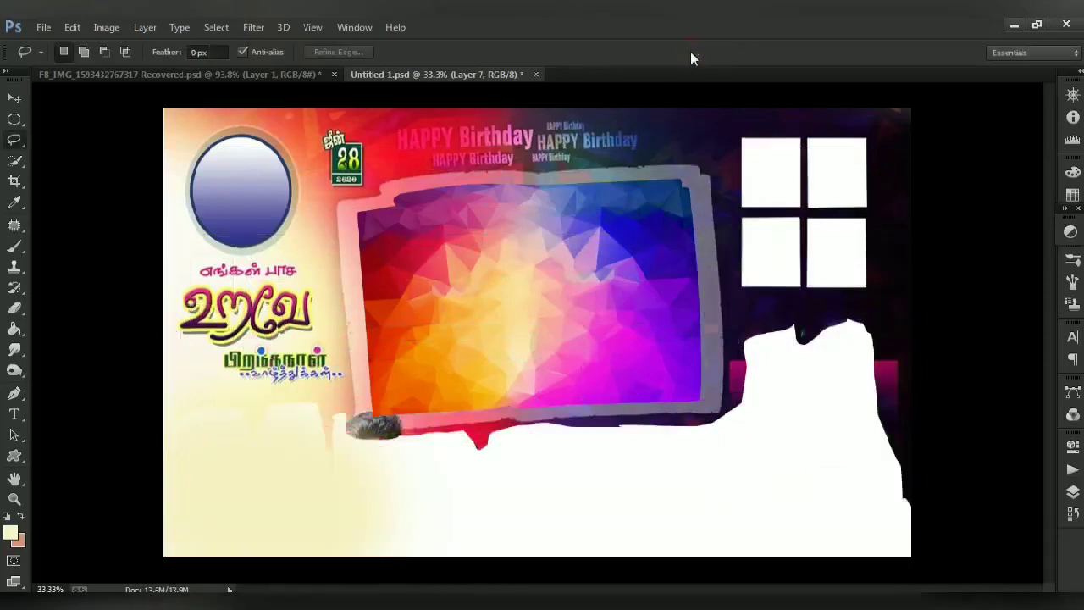
- Flip the copied background layer vertically and place it along the canvas's bottom edge, aligned with the right side
key(ctrl+t)
drag(694, 174, 696, 281)
right_click(696, 282)
click(725, 547)
drag(736, 410, 733, 520)
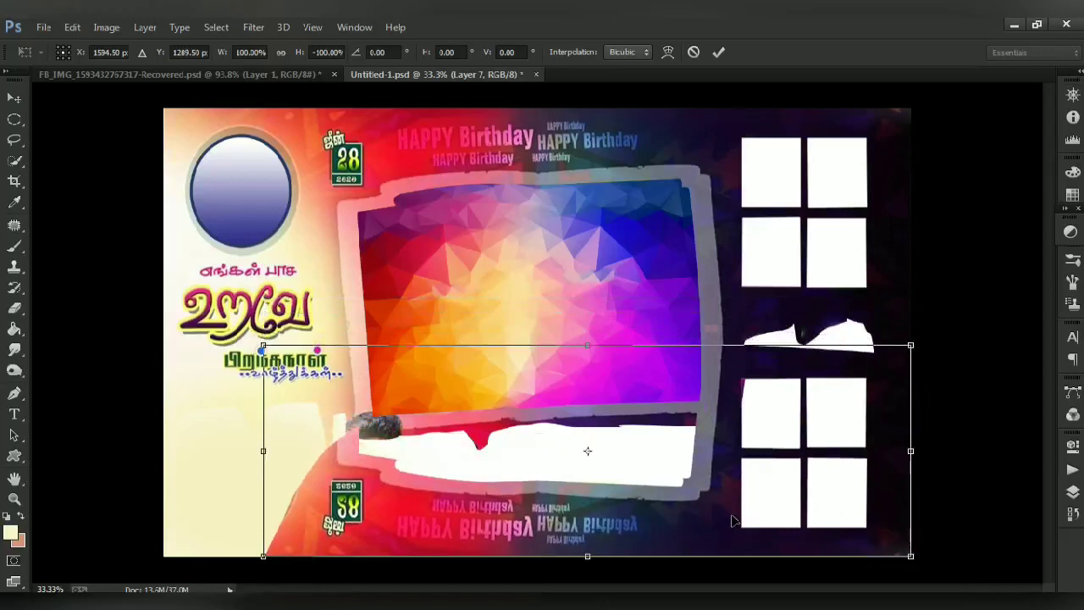
key(Return)
- Try to cover the mirrored white squares at the lower right with a large soft black brush
key(e)
mouse_move(799, 386)
mouse_down()
mouse_move(847, 398)
mouse_move(812, 508)
mouse_move(861, 477)
mouse_move(770, 496)
mouse_up()
key(i)
click(902, 450)
key(b)
mouse_move(902, 457)
mouse_down()
mouse_move(867, 521)
mouse_move(887, 457)
mouse_up()
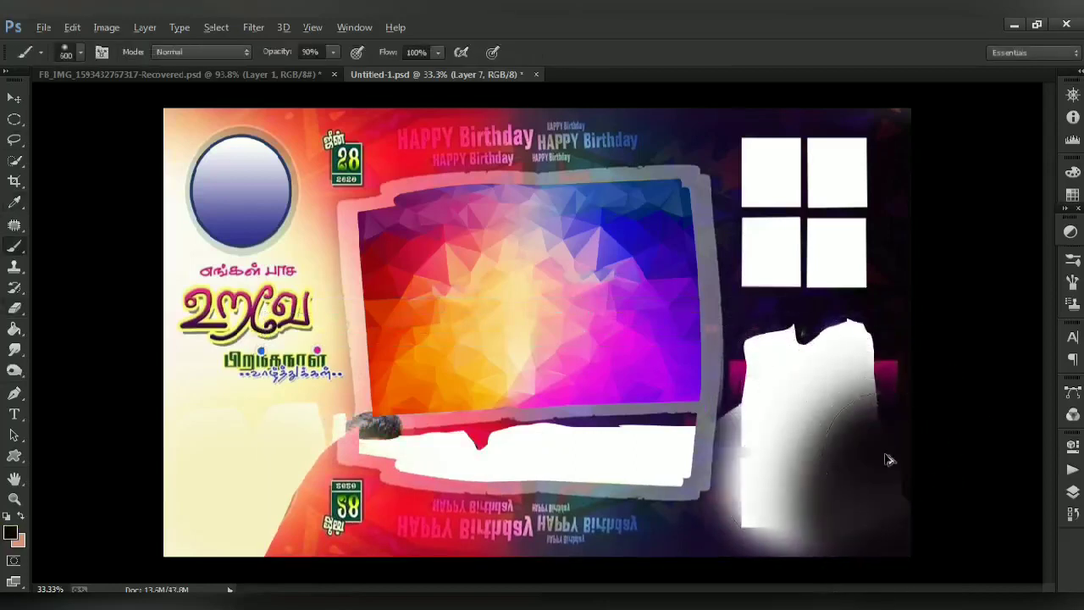
key(ctrl+alt+z)
key(ctrl+alt+z)
key(ctrl+alt+i)
- Paint over the white area and mirrored squares at the lower right with colours sampled from the dark background
click(771, 131)
key(i)
key(b)
mouse_move(904, 428)
mouse_down()
mouse_move(906, 486)
mouse_move(871, 443)
mouse_move(842, 338)
mouse_move(762, 366)
mouse_move(774, 513)
mouse_up()
key(i)
key(b)
mouse_move(683, 419)
mouse_down()
mouse_move(672, 474)
mouse_move(609, 457)
mouse_up()
- Paint sampled red below the photo frame and across the lower-left area, and resample the dark background colour
alt+click(415, 498)
mouse_move(375, 433)
mouse_down()
mouse_move(561, 460)
mouse_move(474, 430)
mouse_up()
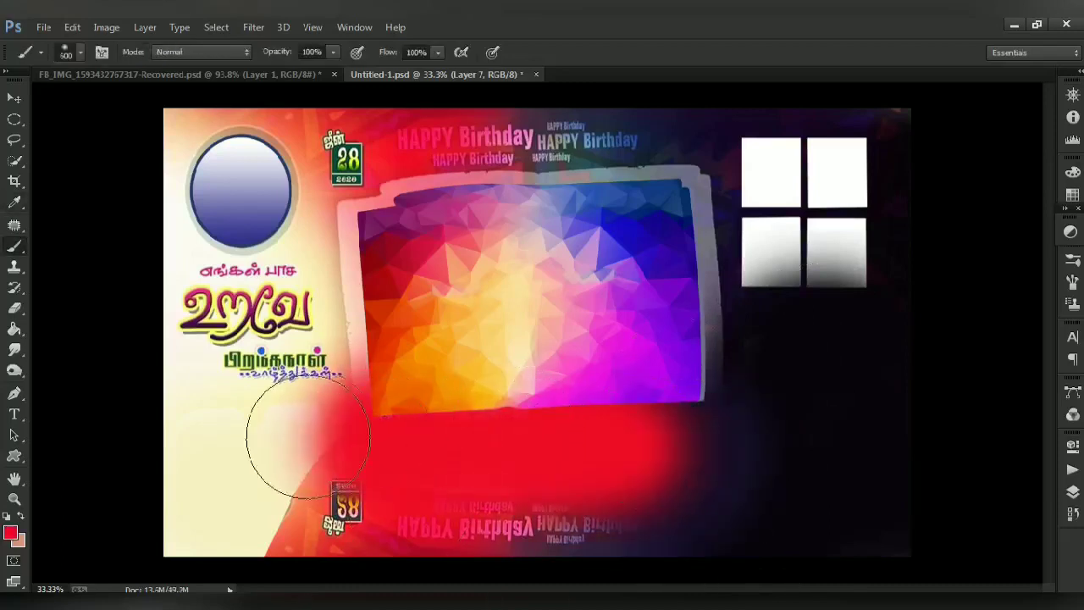
mouse_move(307, 436)
mouse_down()
mouse_move(238, 508)
mouse_move(327, 520)
mouse_up()
key(i)
click(789, 380)
key(b)
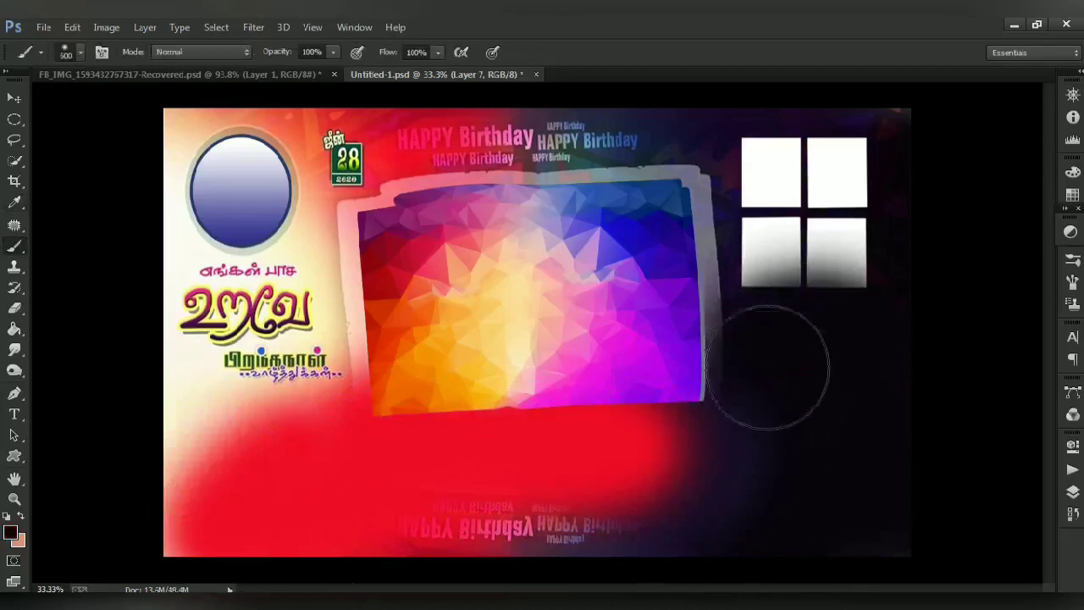
- Apply a Gaussian Blur with a 3.2-pixel radius to the painted background layer
click(253, 27)
mouse_move(265, 215)
click(542, 259)
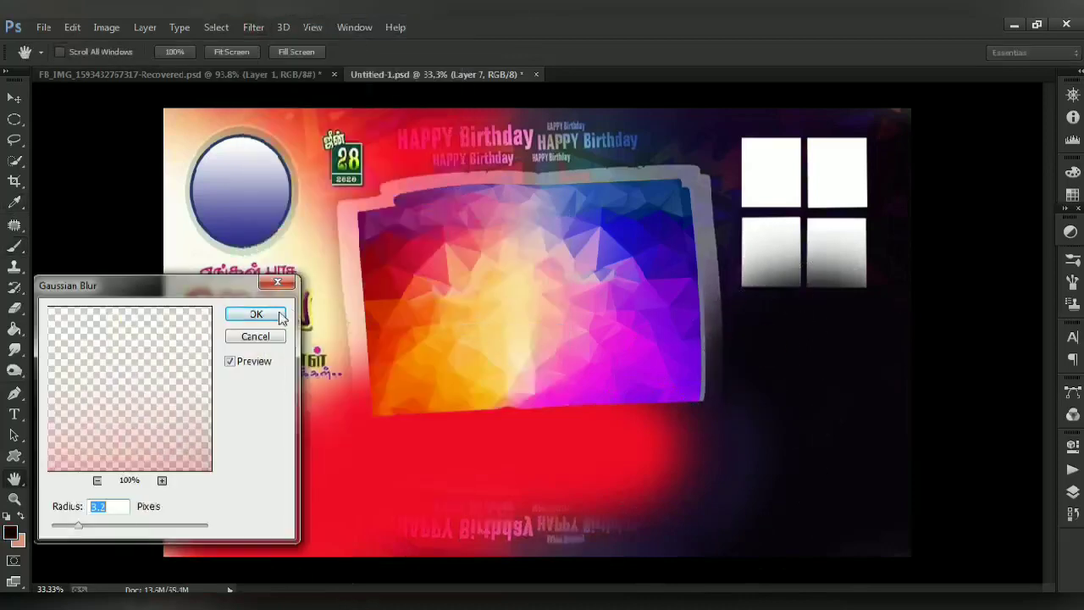
click(280, 317)
key(ctrl+u)
mouse_move(903, 401)
mouse_down()
mouse_move(192, 88)
mouse_move(199, 95)
mouse_up()
mouse_move(198, 199)
mouse_down()
mouse_move(218, 205)
mouse_move(111, 209)
mouse_move(175, 210)
mouse_up()
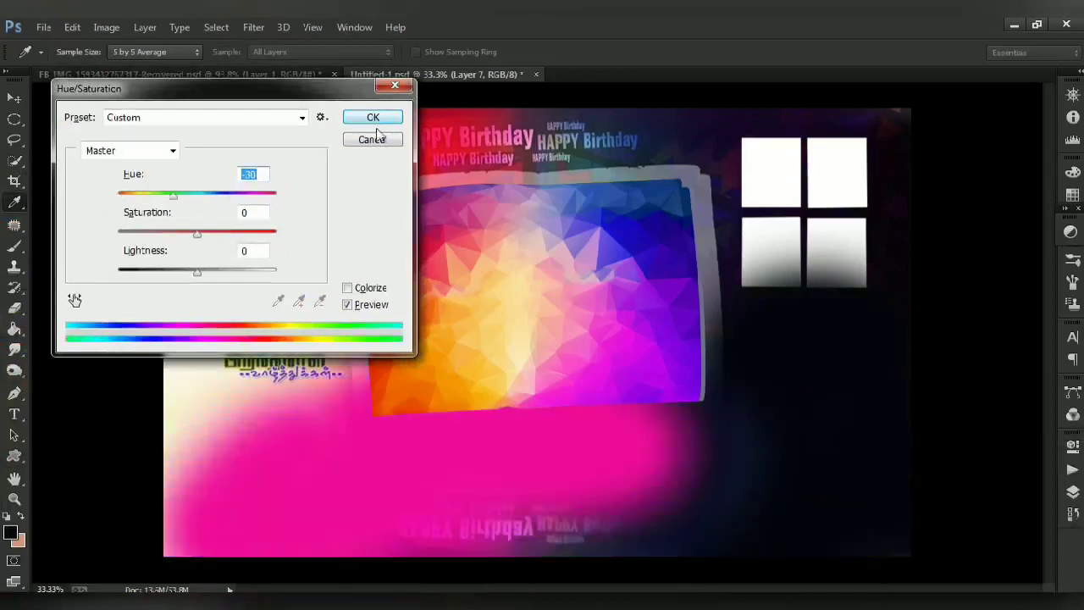
click(378, 139)
- Move the painted Layer 7 beneath Layer 1 and make Layer 1 active with the Eraser
click(1073, 492)
key(ctrl+[)
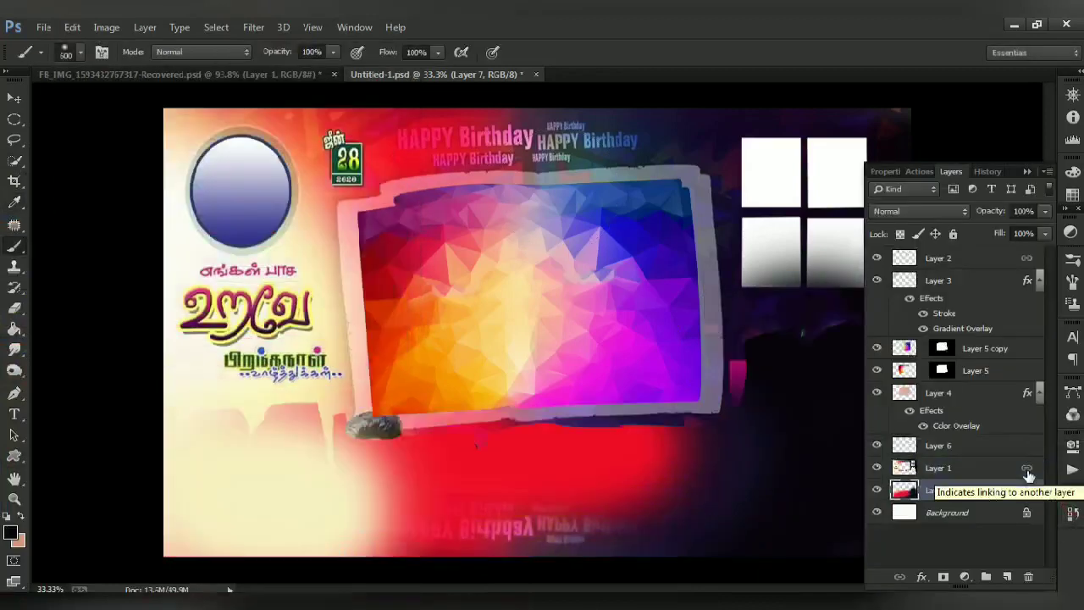
key(v)
click(606, 398)
key(e)
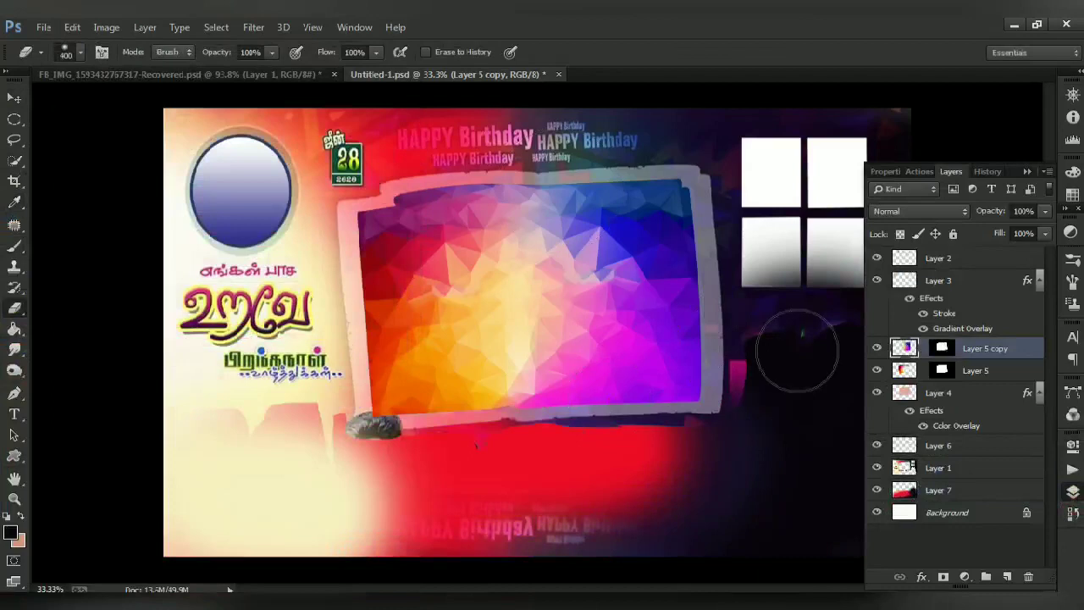
click(915, 489)
click(956, 467)
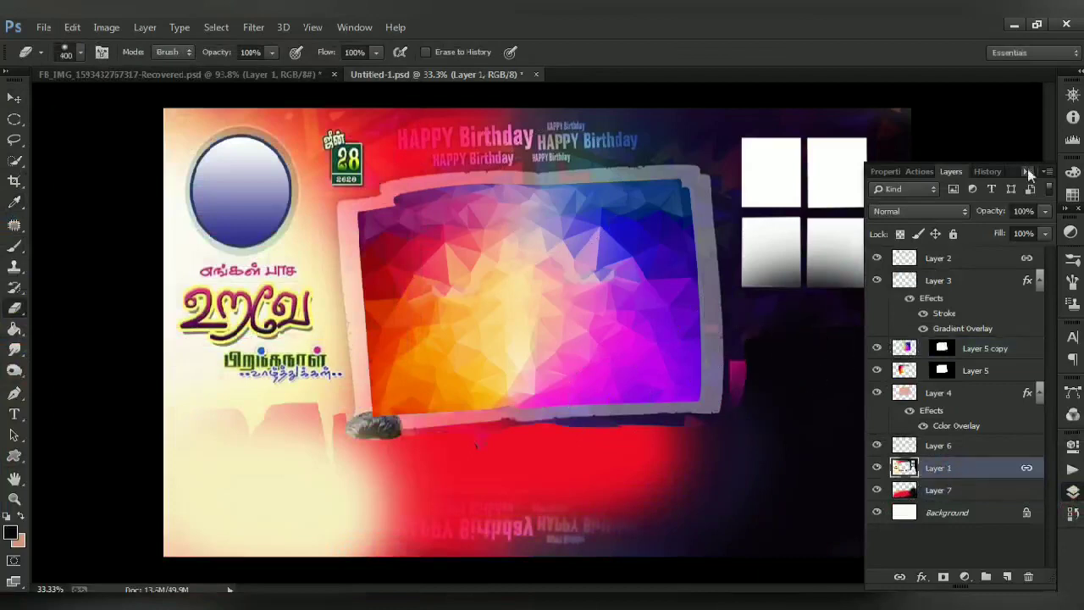
click(1027, 171)
- Erase the uneven dark and pink remnants of Layer 1 along the photo frame's lower edge, reducing the brush from 175 to 100 px
key(ctrl+plus)
key(ctrl+plus)
drag(1016, 440, 594, 325)
key(bracketleft)
key(bracketleft)
key(bracketleft)
key(bracketleft)
mouse_move(547, 256)
mouse_down()
mouse_move(542, 314)
mouse_move(736, 234)
mouse_up()
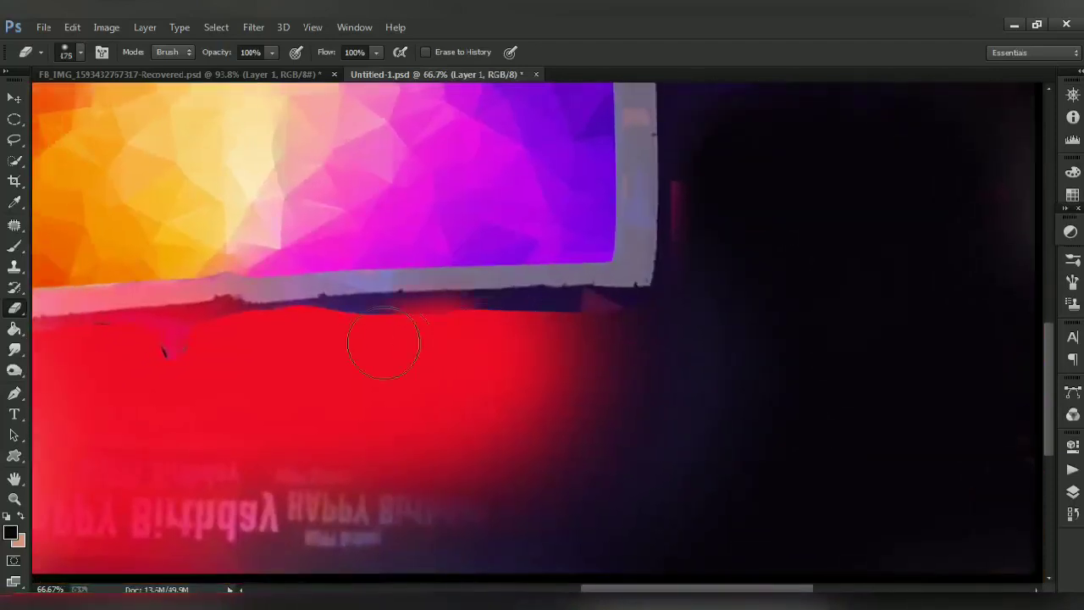
drag(621, 314, 508, 322)
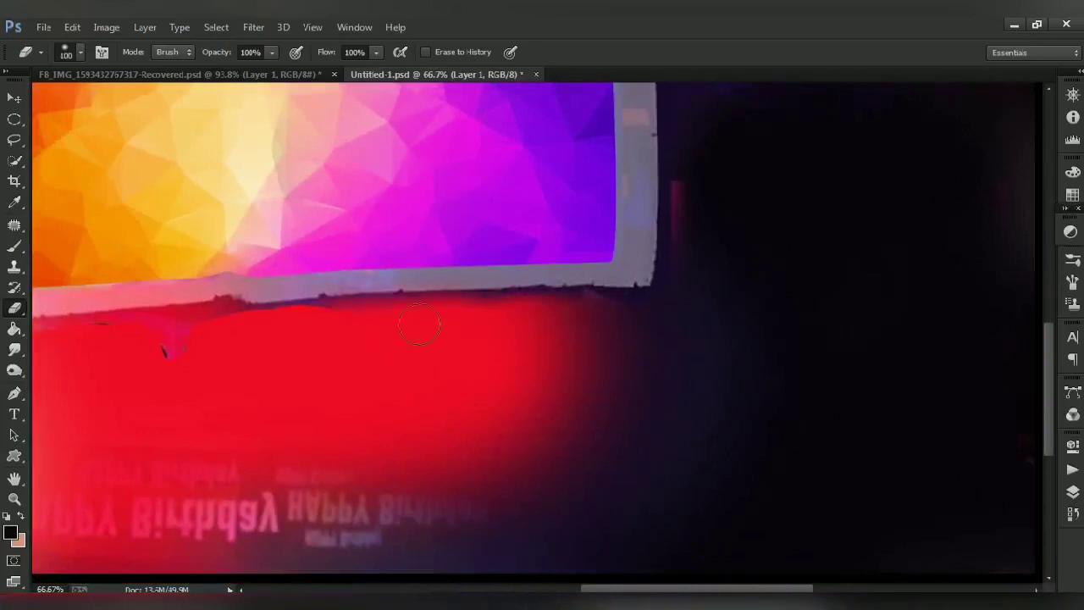
scroll(440, 385, left, 4)
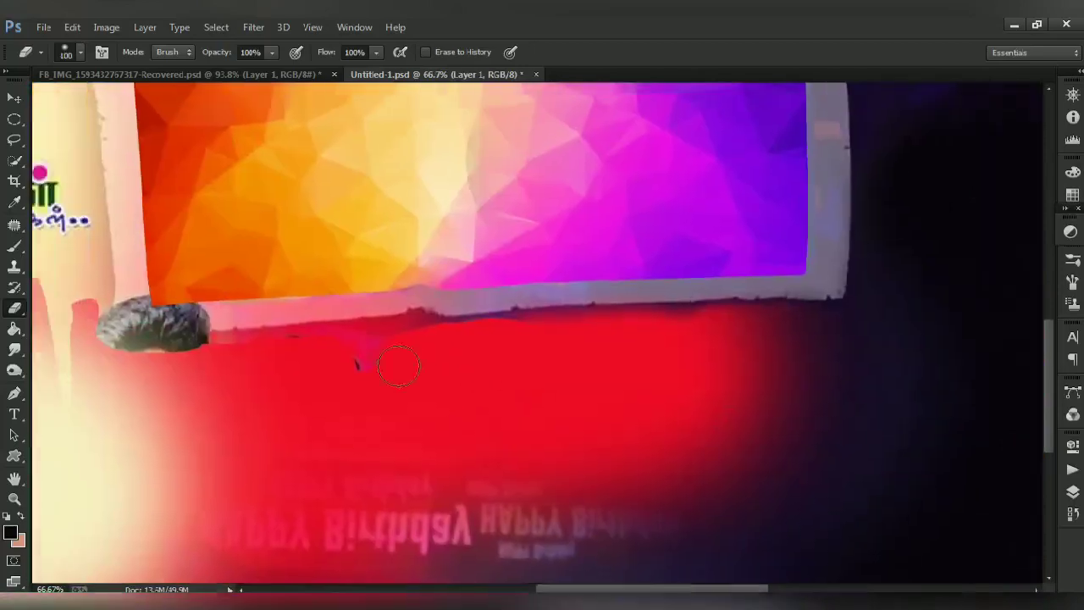
scroll(423, 343, left, 4)
scroll(423, 343, up, 1)
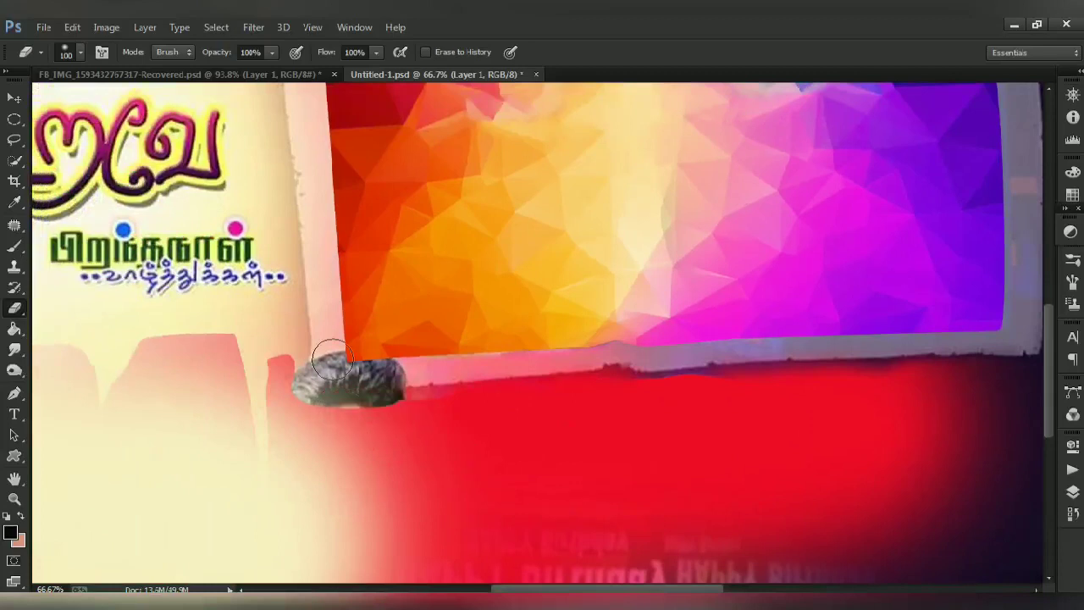
- Outline the frame's lower-left corner over the grey patch with the Pen tool, load it as a selection, and sample the frame's pale pink
key(p)
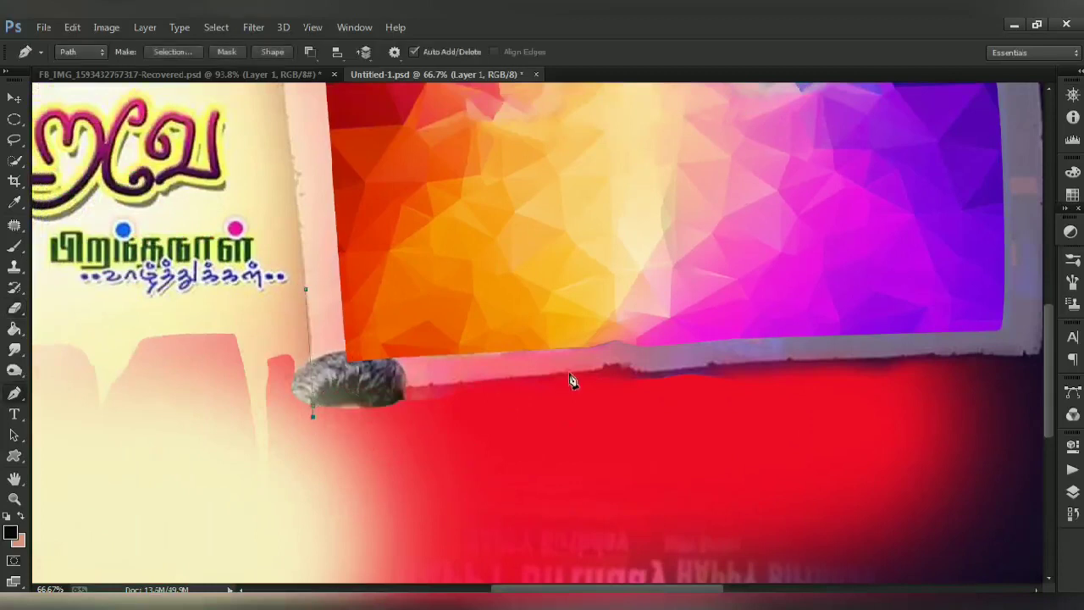
key(ctrl+Return)
key(i)
click(313, 173)
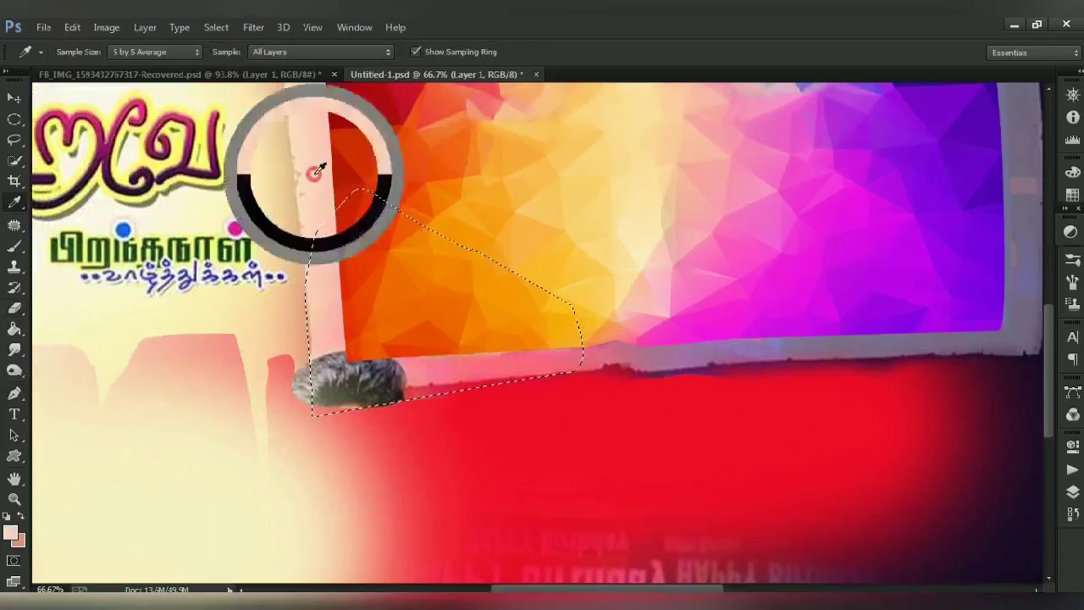
- Fill the corner selection with the sampled pale pink on a new layer above Layer 1
click(1072, 492)
click(1015, 575)
key(g)
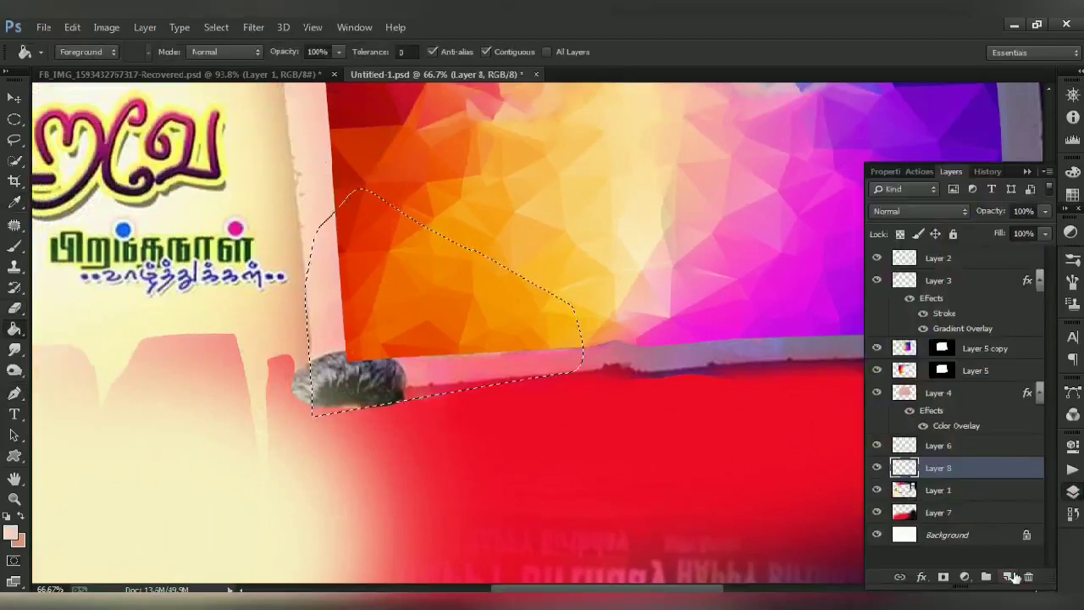
click(449, 360)
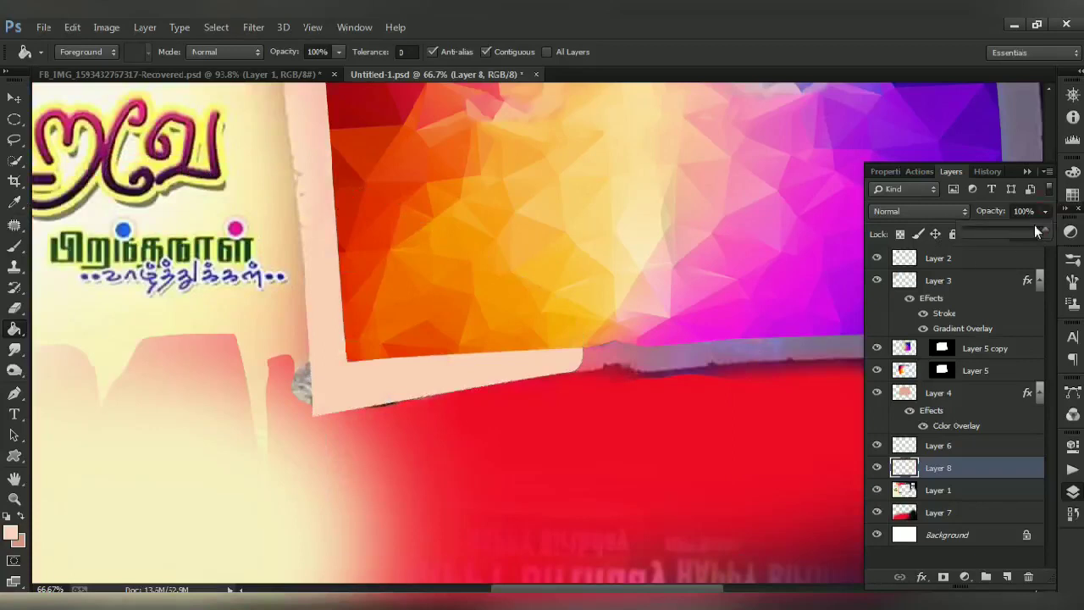
key(i)
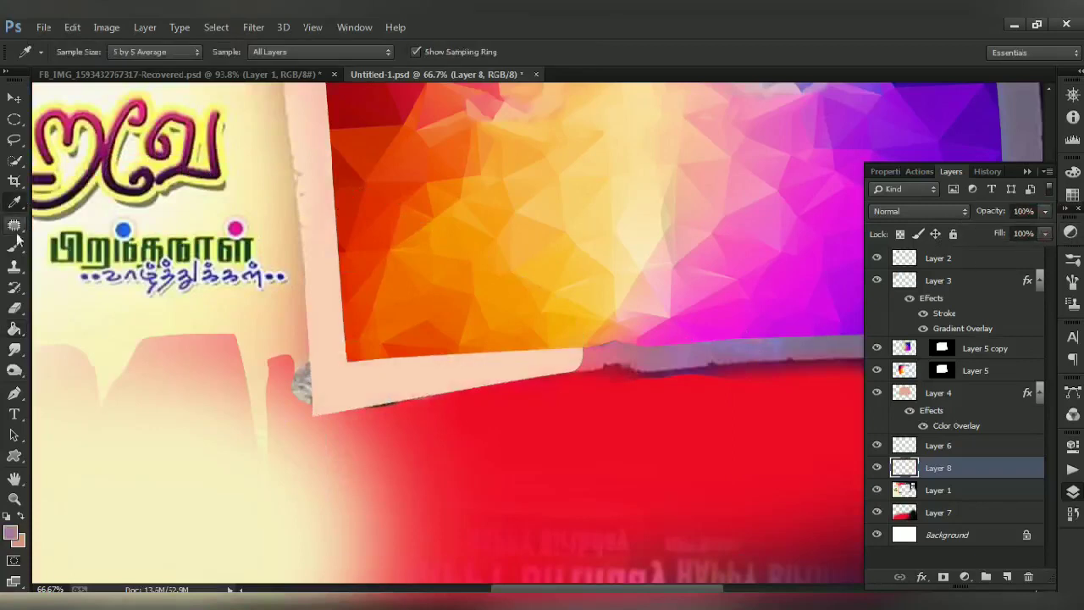
- Smudge away the grey remnant and pink patches on Layer 1 beside the frame's lower-left corner at 30% strength
click(15, 351)
click(953, 489)
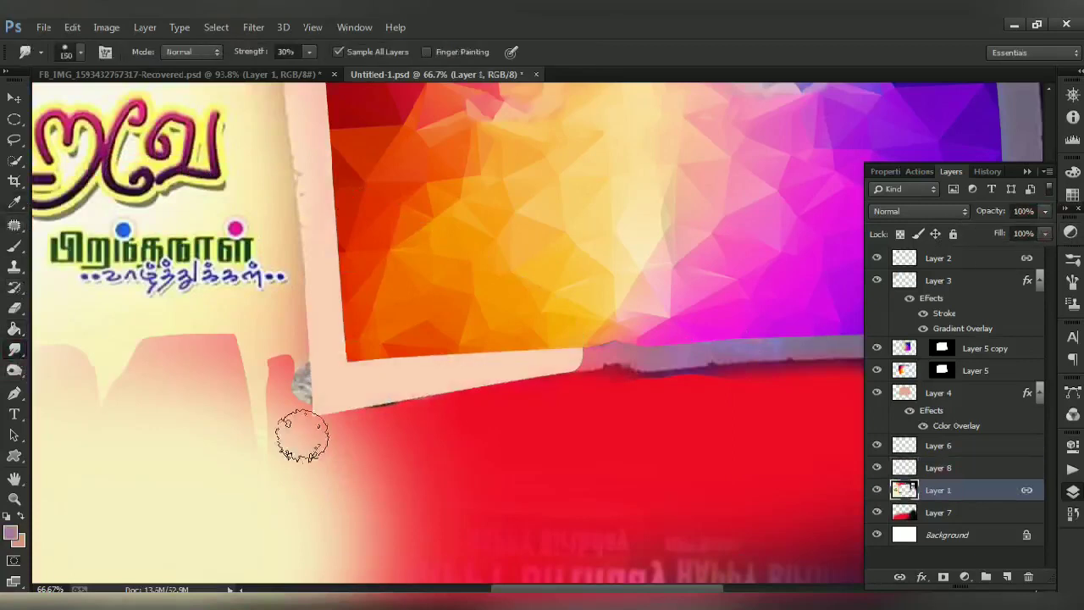
drag(298, 385, 331, 392)
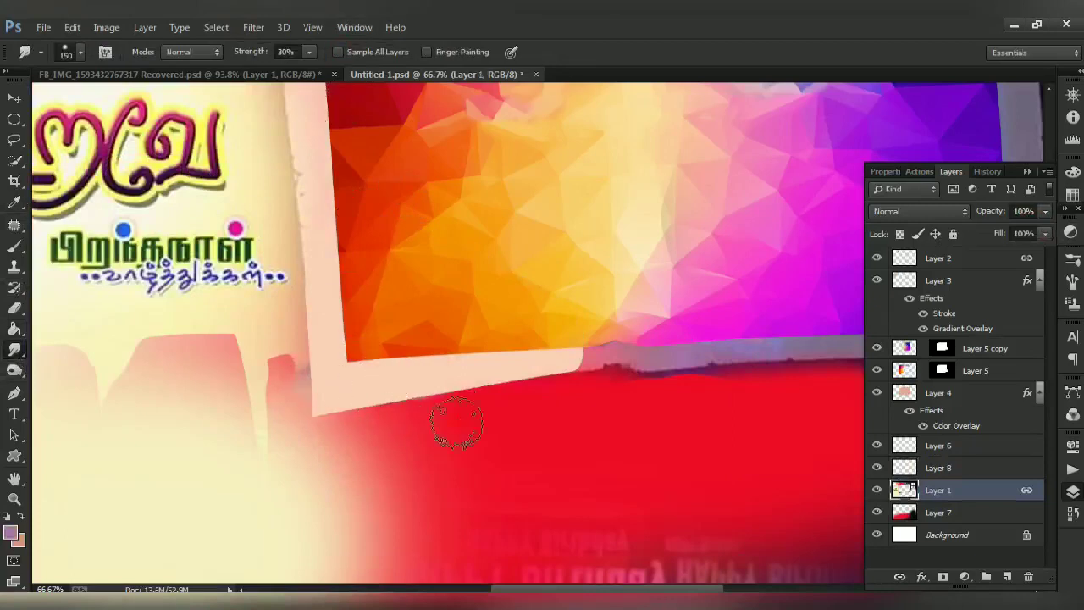
mouse_move(260, 366)
mouse_down()
mouse_move(307, 367)
mouse_move(300, 412)
mouse_move(297, 380)
mouse_move(289, 413)
mouse_up()
mouse_move(289, 428)
mouse_down()
mouse_move(370, 422)
mouse_move(432, 405)
mouse_move(358, 339)
mouse_move(418, 418)
mouse_move(329, 326)
mouse_move(346, 344)
mouse_move(371, 331)
mouse_move(322, 464)
mouse_move(353, 390)
mouse_move(397, 347)
mouse_up()
- Enlarge the Smudge brush to 250 px and soften the background below the frame and in the dark area beside it
key(bracketright)
key(bracketright)
key(bracketright)
mouse_move(661, 430)
mouse_down()
mouse_move(465, 312)
mouse_move(353, 329)
mouse_up()
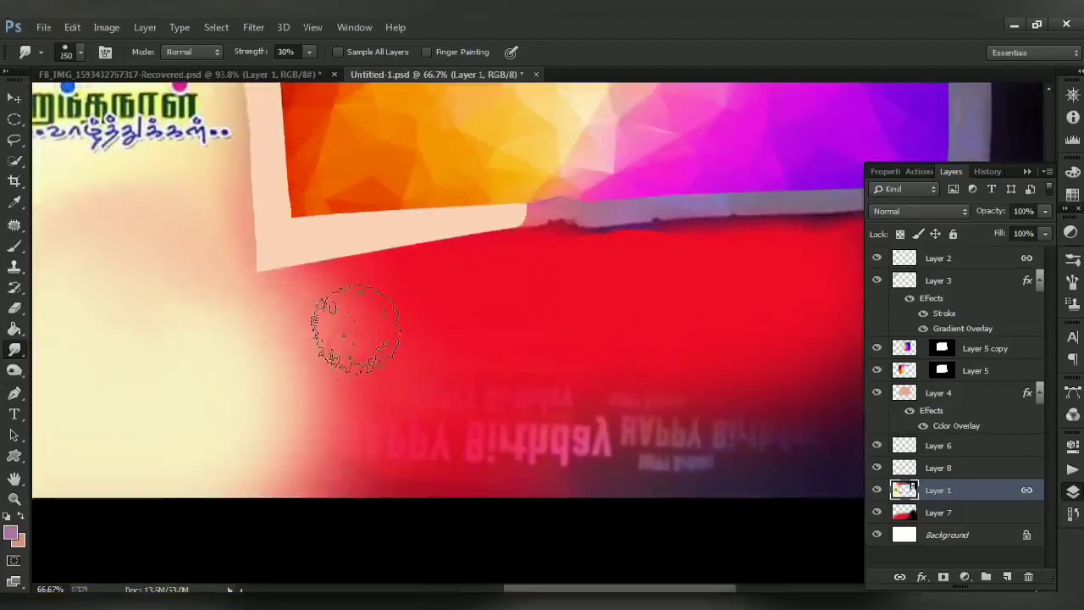
drag(788, 351, 491, 414)
scroll(672, 363, right, 6)
scroll(672, 364, up, 2)
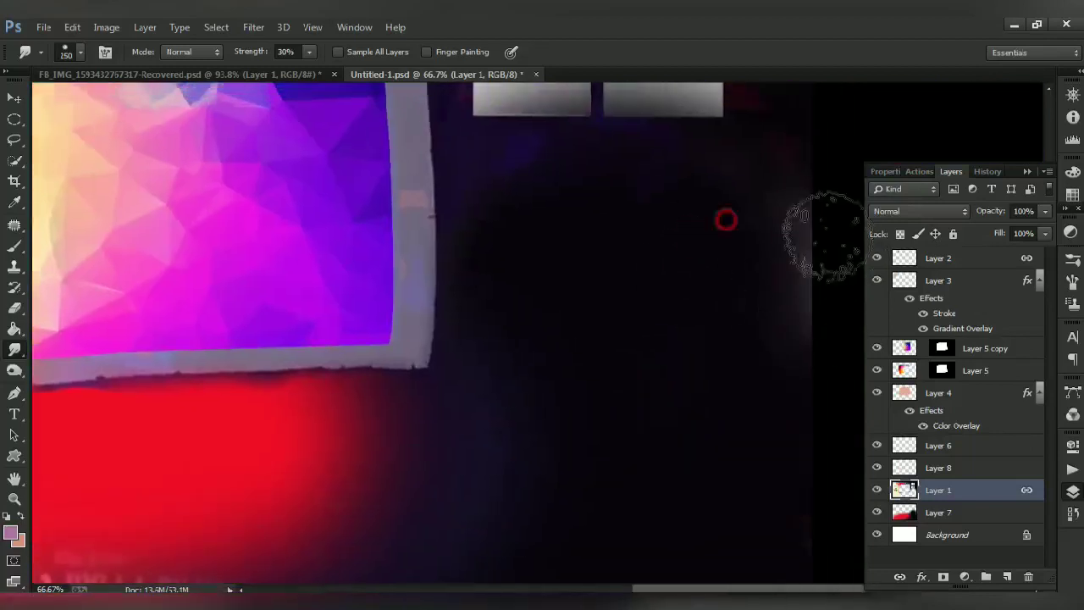
key(ctrl+0)
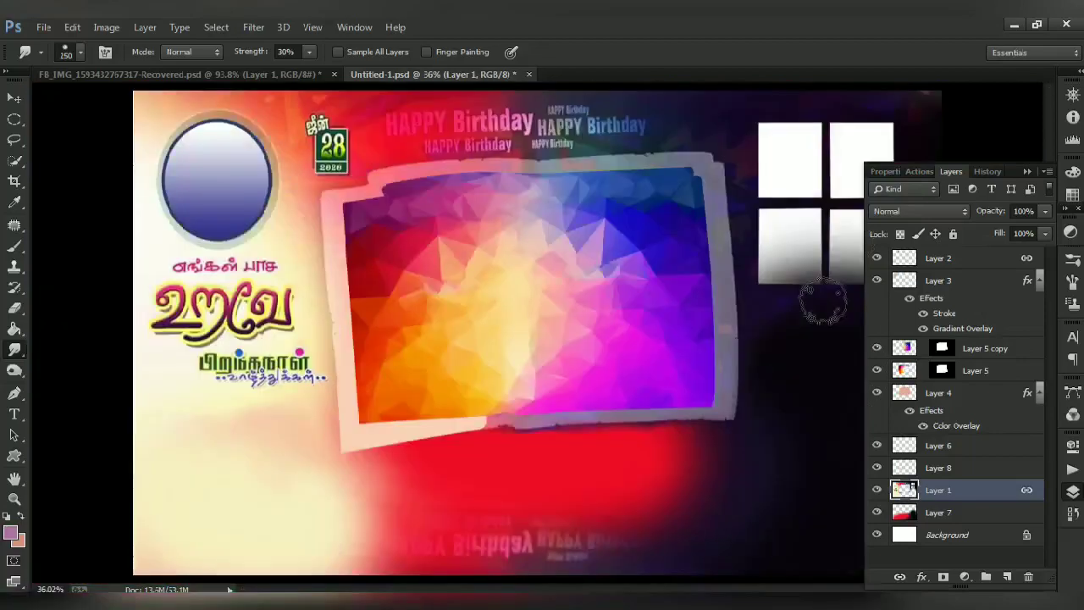
- Draw a wavy Pen path across the lower canvas, close it around the bottom edge, and load it as a selection
click(1027, 172)
key(p)
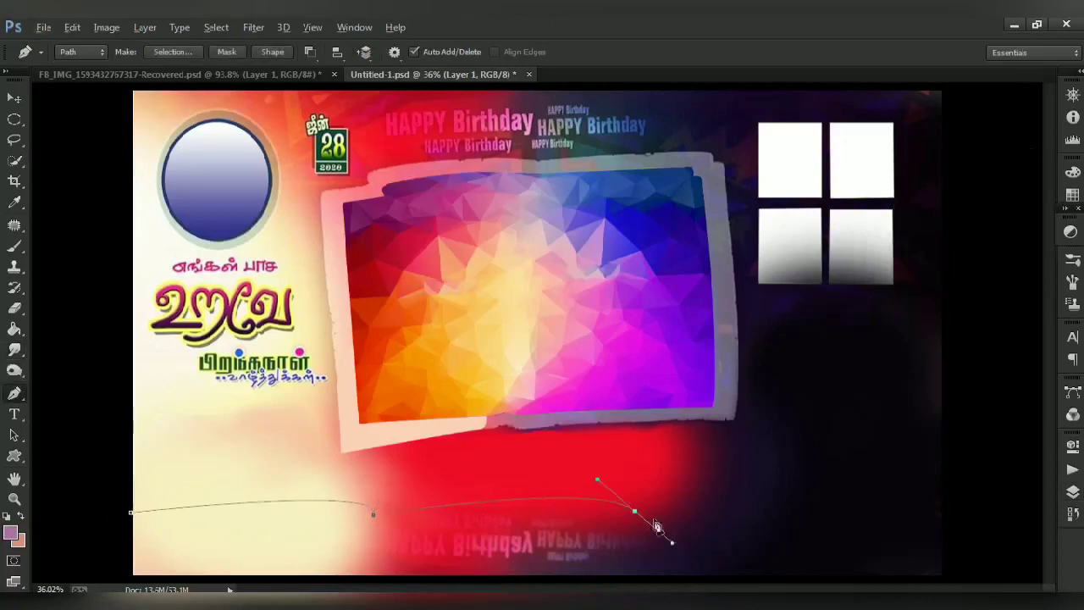
drag(954, 504, 973, 484)
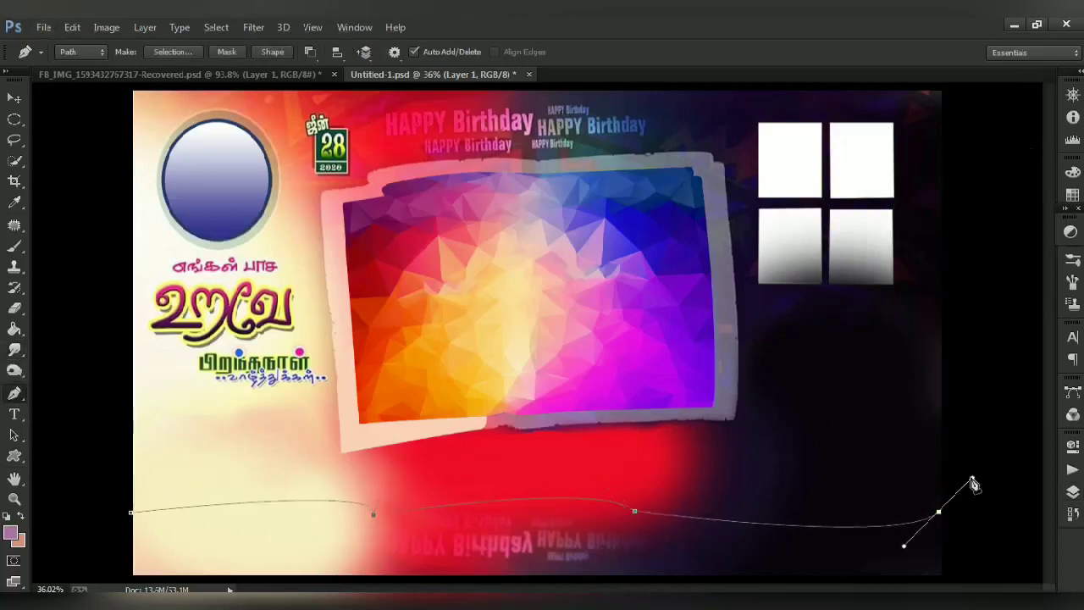
key(ctrl+minus)
key(ctrl+minus)
click(853, 538)
drag(742, 547, 716, 554)
drag(289, 560, 267, 551)
drag(235, 538, 190, 492)
key(ctrl+Return)
key(ctrl+plus)
- Add a new layer at the top of the stack and stroke the wavy selection with a chosen orange colour
click(1073, 492)
click(1008, 577)
click(1008, 576)
key(m)
right_click(499, 182)
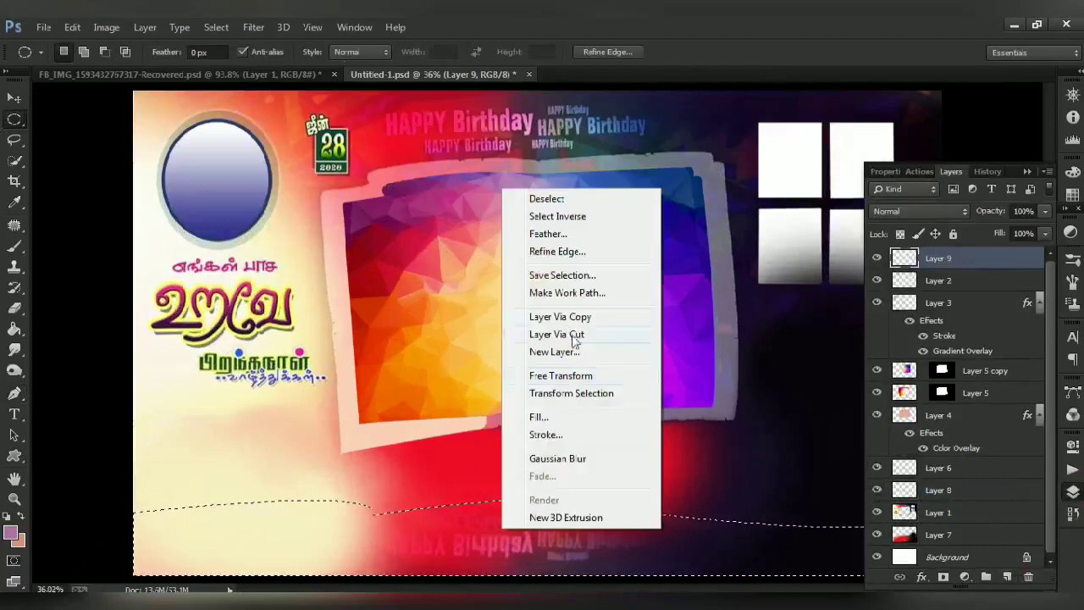
click(545, 443)
click(620, 421)
click(821, 553)
click(795, 389)
click(402, 400)
click(964, 373)
click(762, 381)
- Restore the wavy selection, stroke it once more in orange, and deselect
key(ctrl+d)
key(ctrl+z)
right_click(591, 561)
click(634, 454)
key(Return)
key(ctrl+d)
- Free-transform the orange wave outline, stretching both sides and its bottom edge beyond the canvas
click(14, 99)
key(ctrl+t)
key(ctrl+minus)
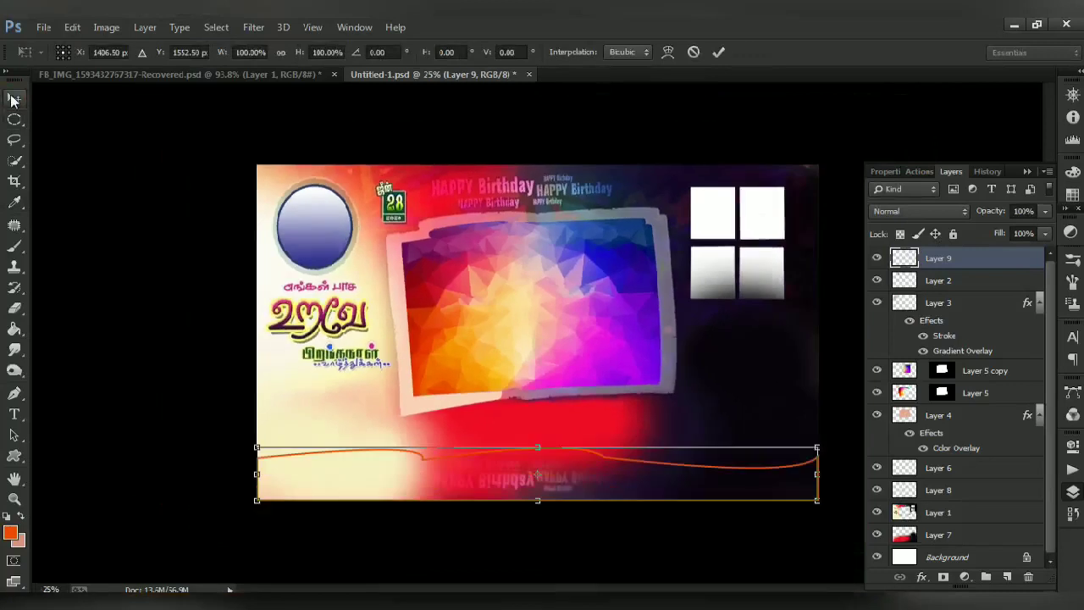
drag(536, 500, 539, 504)
drag(817, 475, 826, 475)
drag(257, 474, 245, 474)
key(Return)
key(ctrl+t)
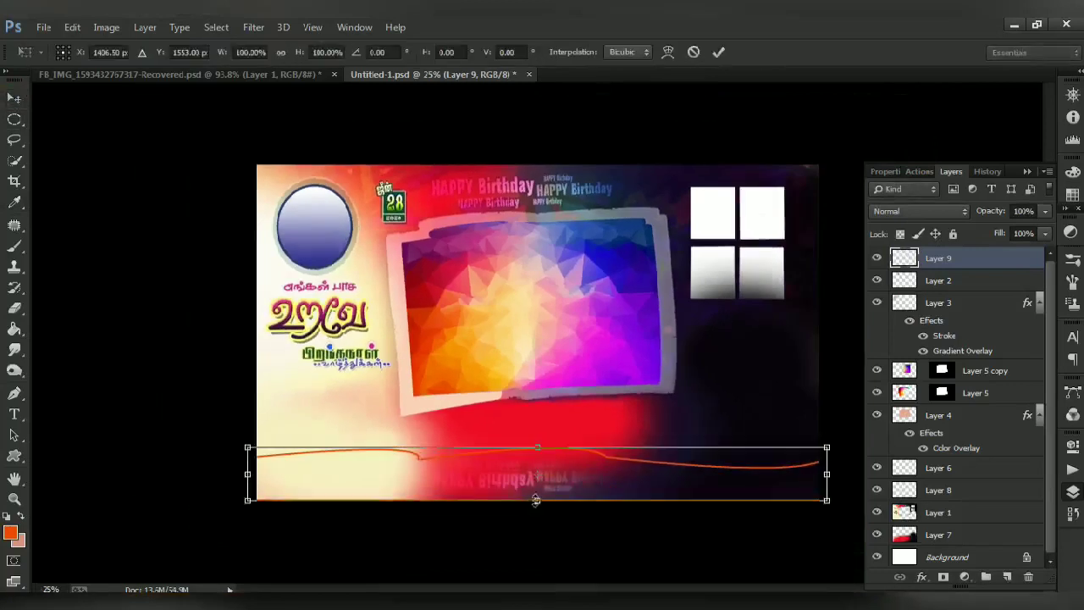
drag(535, 501, 532, 514)
key(Return)
- Try a different blend mode on the orange wave layer
key(ctrl+plus)
click(947, 211)
click(948, 217)
click(1030, 171)
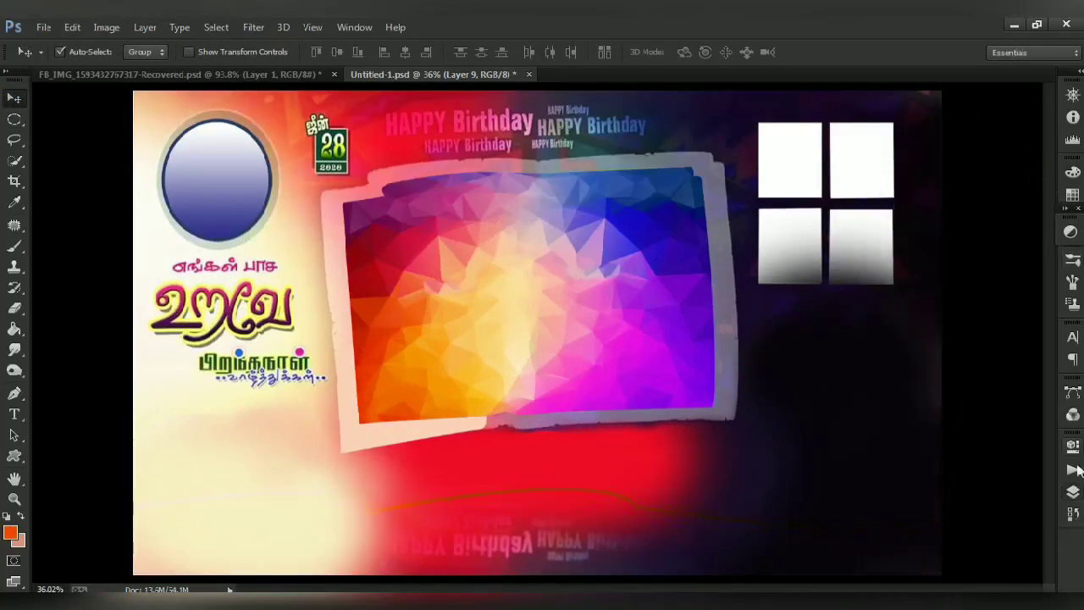
- Set the orange wave layer's blend mode to Lighten and its opacity to 71%
click(1072, 491)
click(935, 211)
click(899, 70)
key(shift+plus)
key(shift+plus)
key(shift+plus)
key(shift+plus)
key(shift+plus)
key(shift+plus)
key(shift+minus)
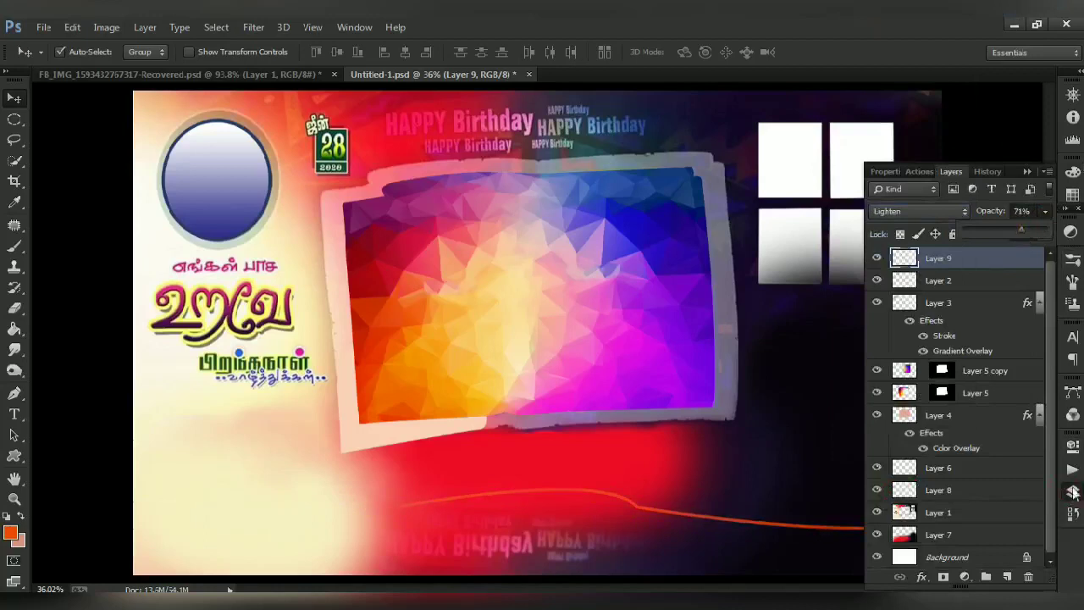
click(1072, 492)
- Duplicate the orange wave layer and shift the copy upward to form a second line above the original
key(ctrl+j)
key(ctrl+t)
key(shift+Up)
key(shift+Up)
key(shift+Up)
key(shift+Up)
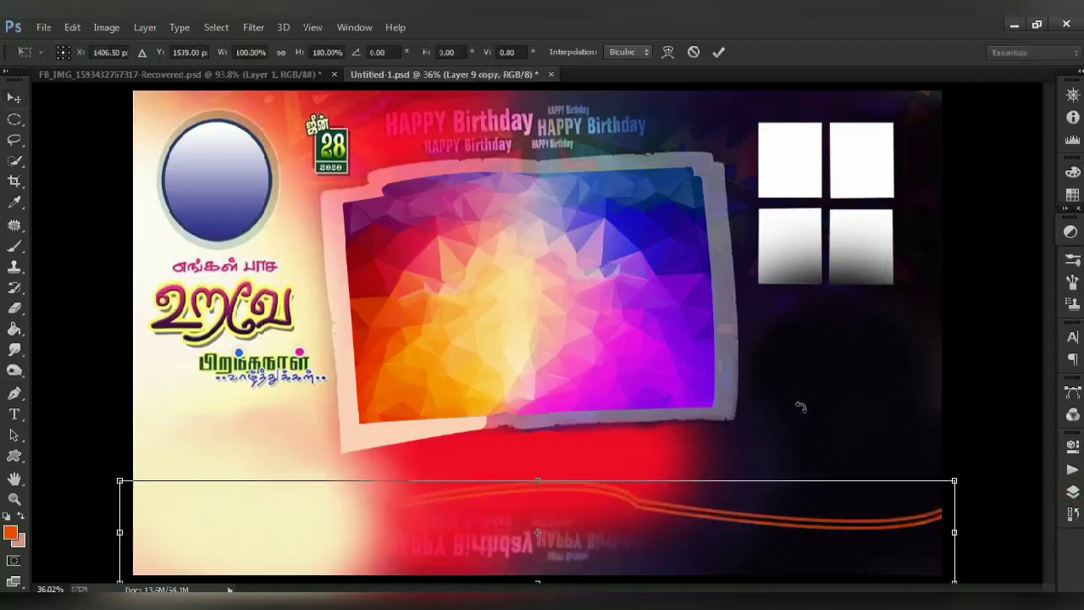
key(Return)
key(ctrl+minus)
key(ctrl+plus)
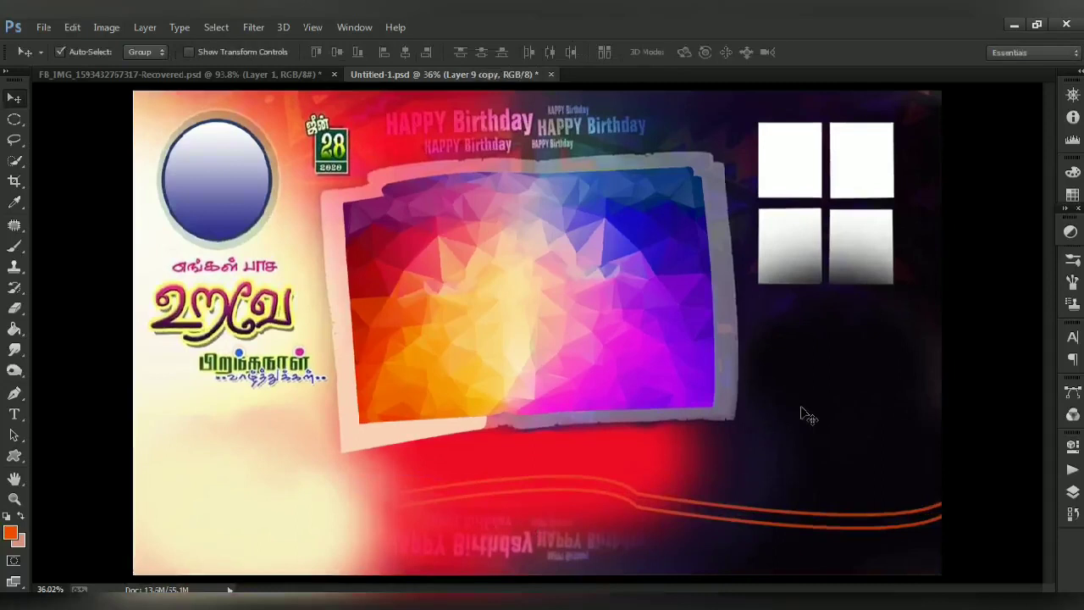
- Free-transform the duplicated orange wave line across the banner's lower part and apply the transform
key(ctrl+minus)
key(ctrl+minus)
key(ctrl+t)
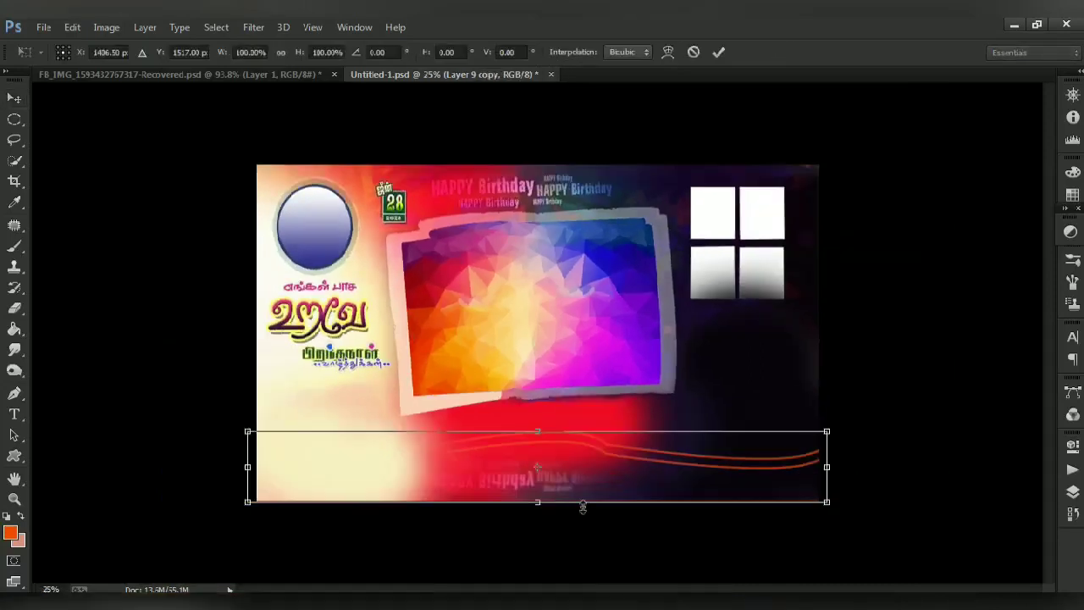
key(Return)
- Marquee-select the upper-left white square of the four-square grid and fill the selection on a new layer
key(ctrl+plus)
click(14, 121)
right_click(16, 127)
click(54, 121)
key(ctrl+plus)
key(ctrl+plus)
drag(730, 206, 345, 398)
drag(557, 135, 677, 278)
click(1072, 491)
click(1007, 577)
key(g)
click(593, 222)
key(ctrl+d)
click(16, 100)
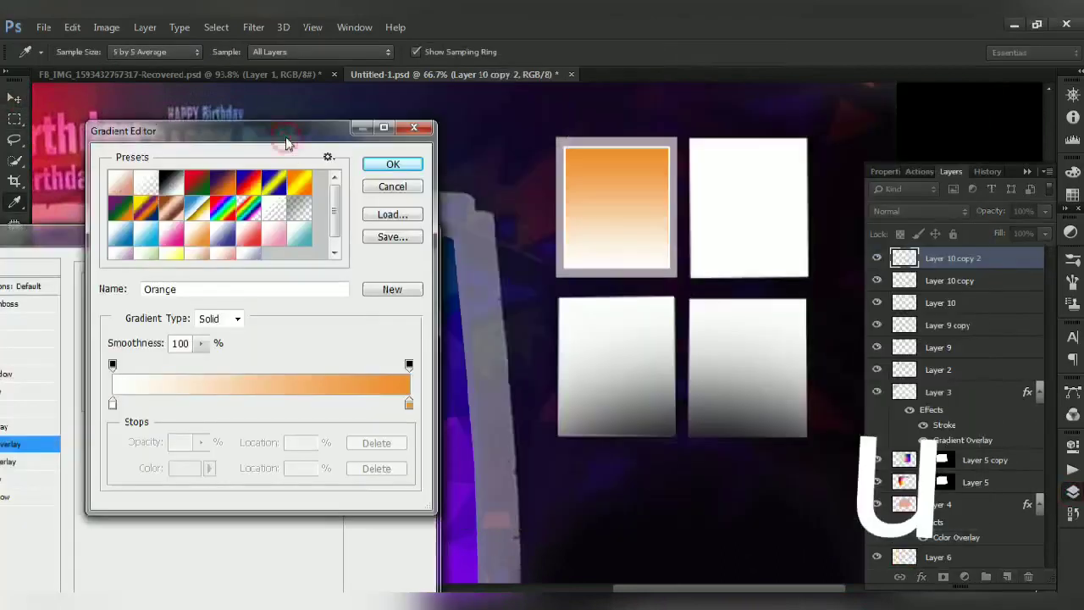
- Apply a reversed linear white-to-orange gradient overlay at 90° to the tile's inner square, using a deeper orange end stop
click(233, 183)
click(200, 239)
click(409, 405)
click(184, 467)
drag(770, 394, 784, 410)
click(937, 376)
click(393, 163)
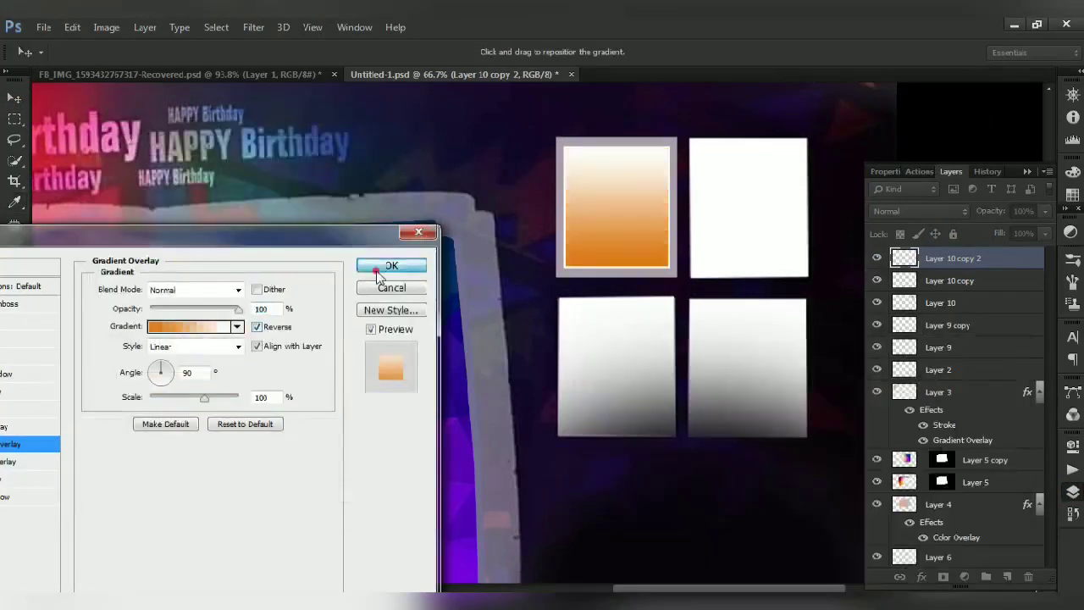
click(391, 268)
- Select the three layers of the gradient tile together and link them
shift+click(974, 313)
shift+click(974, 332)
right_click(973, 333)
click(748, 320)
- Duplicate the linked tile layers and move the copy right until it covers the upper-right white square
key(ctrl+j)
key(ctrl+t)
key(shift+Right)
key(shift+Right)
key(shift+Right)
key(shift+Right)
key(shift+Right)
key(shift+Right)
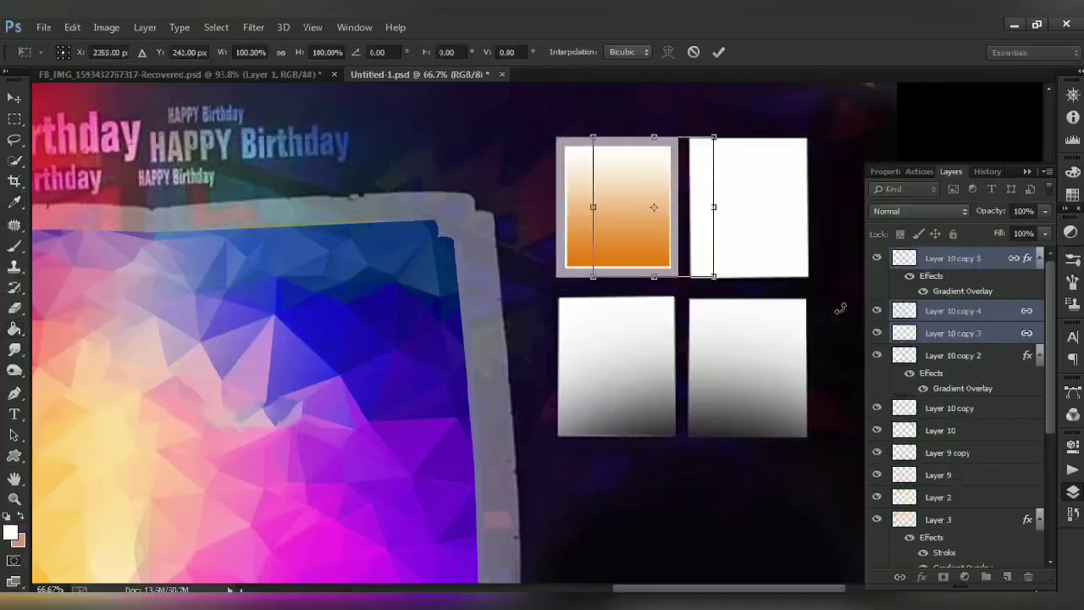
key(shift+Right)
key(shift+Right)
key(shift+Right)
key(shift+Right)
key(shift+Right)
key(shift+Right)
key(shift+Right)
key(shift+Right)
key(shift+Right)
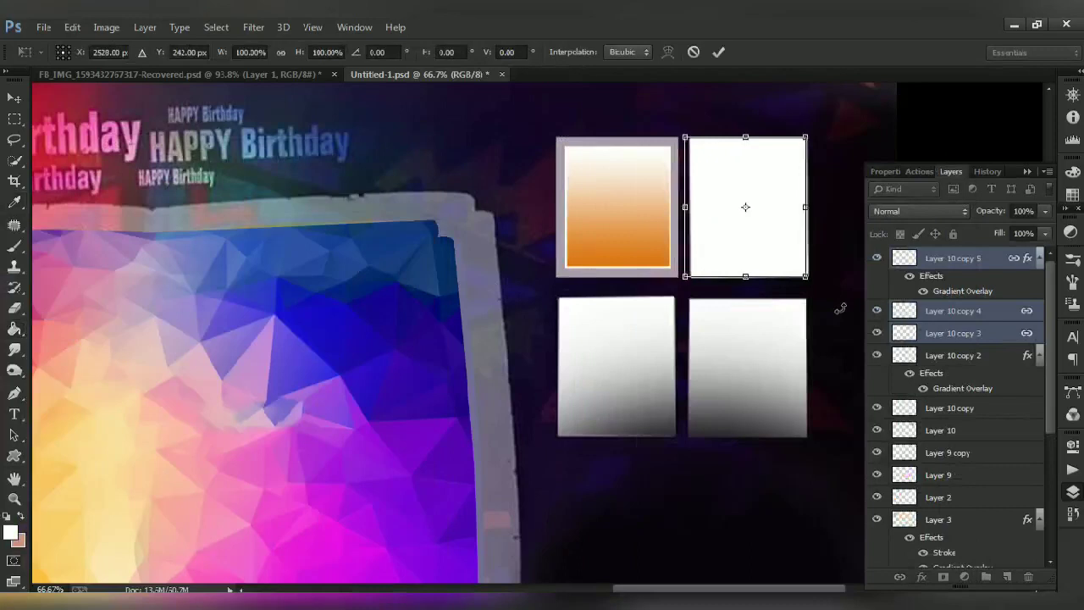
key(Return)
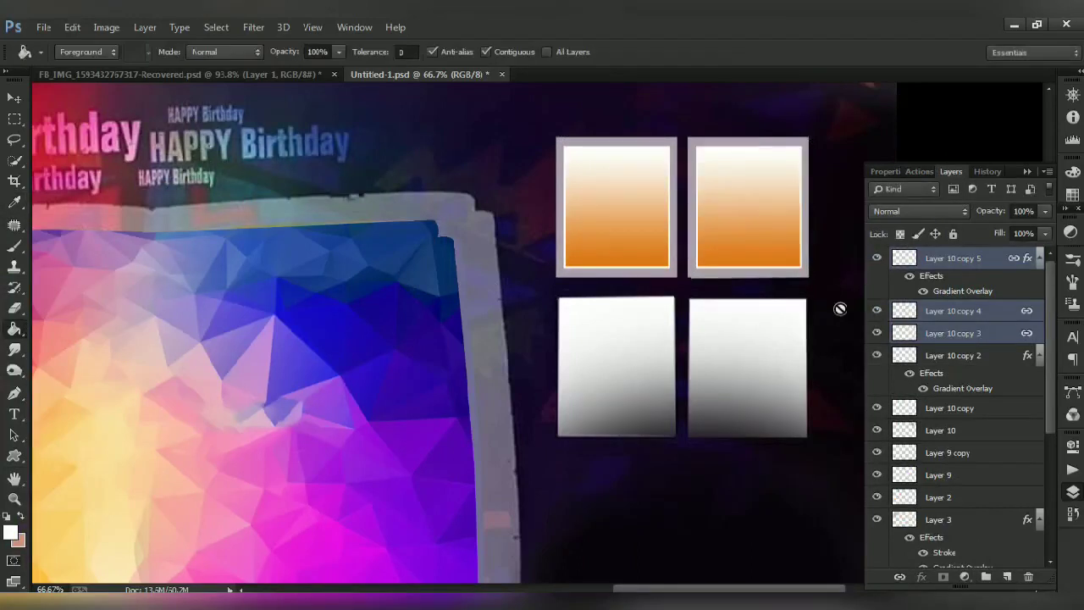
key(ctrl+t)
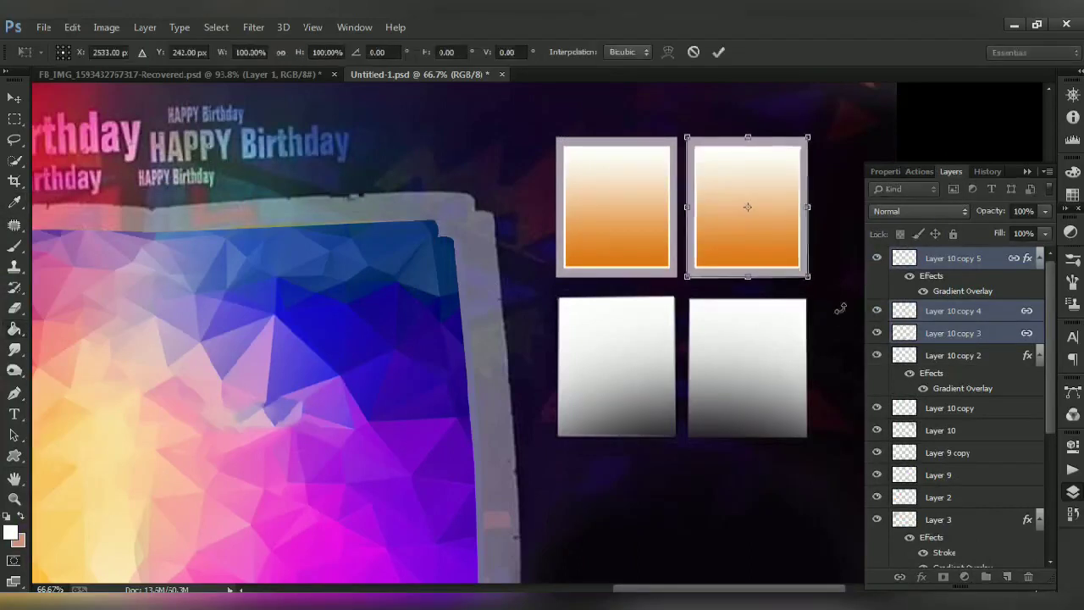
key(Return)
key(ctrl+t)
key(Return)
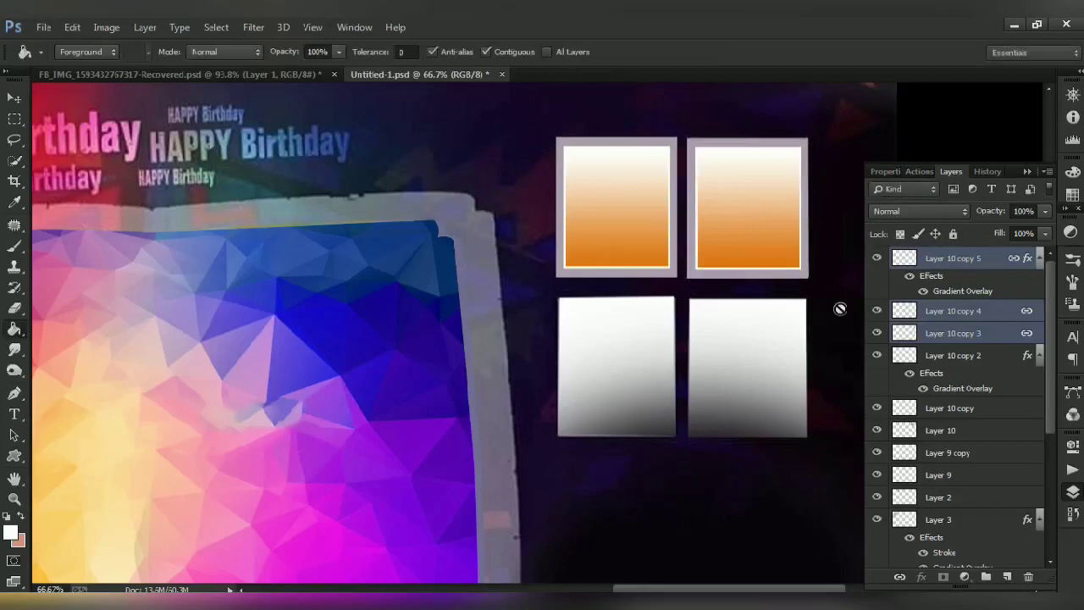
- Duplicate the upper-right tile and move the copy straight down over the lower-right square
key(ctrl+alt+t)
key(shift+Down)
key(shift+Down)
key(shift+Down)
key(shift+Down)
key(shift+Down)
key(shift+Down)
key(shift+Down)
key(shift+Down)
key(shift+Down)
key(shift+Down)
key(shift+Down)
key(shift+Down)
key(shift+Down)
key(shift+Down)
key(shift+Down)
key(shift+Down)
key(shift+Down)
key(shift+Down)
key(Return)
key(g)
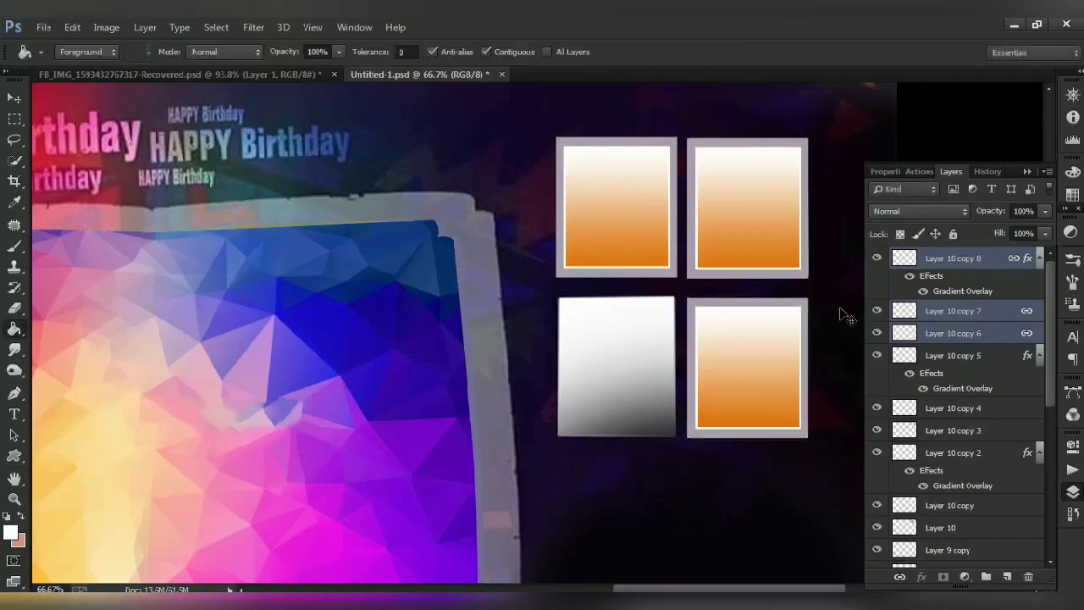
- Duplicate the lower-right tile and shift the copy left over the lower-left square
key(ctrl+j)
key(ctrl+t)
key(shift+Left)
key(shift+Left)
key(shift+Left)
key(shift+Left)
key(shift+Left)
key(shift+Left)
key(shift+Left)
key(shift+Left)
key(shift+Left)
key(shift+Left)
key(shift+Left)
key(shift+Left)
key(shift+Left)
key(shift+Left)
key(shift+Left)
key(shift+Left)
key(shift+Left)
key(shift+Left)
key(shift+Left)
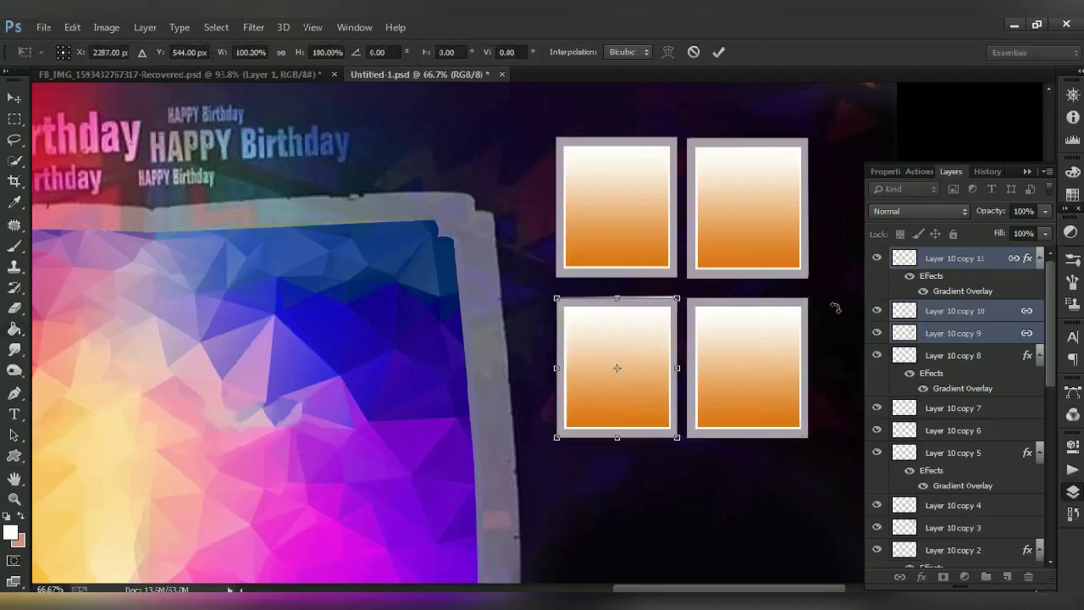
- Try to stretch the lower-left tile's top edge upward to about 104% height
drag(616, 297, 615, 292)
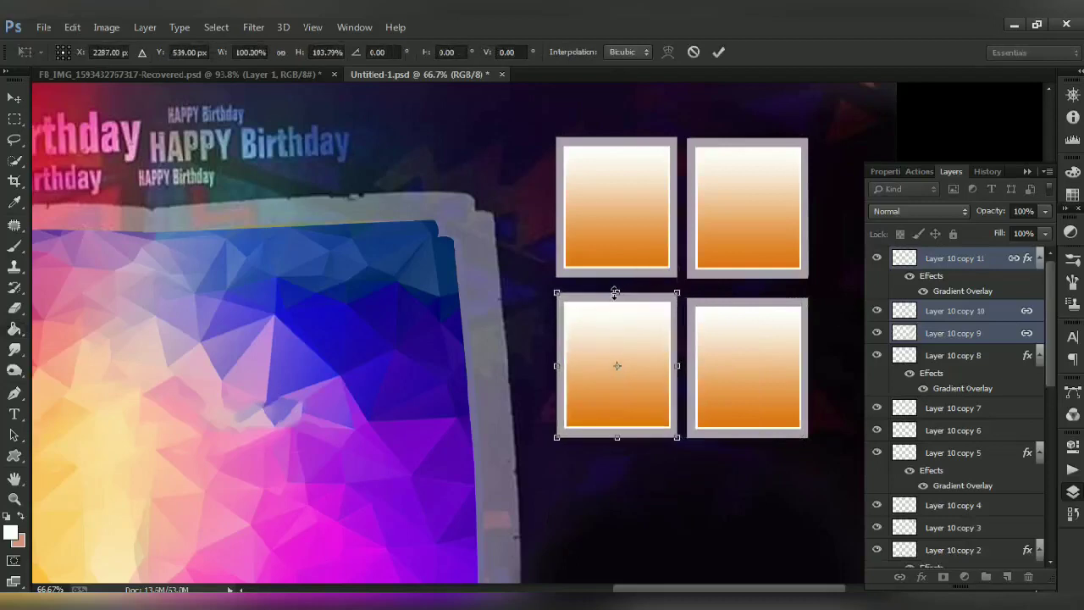
click(694, 51)
key(g)
- Reposition the newest tile copy over the remaining white square at the grid's lower left
key(ctrl+t)
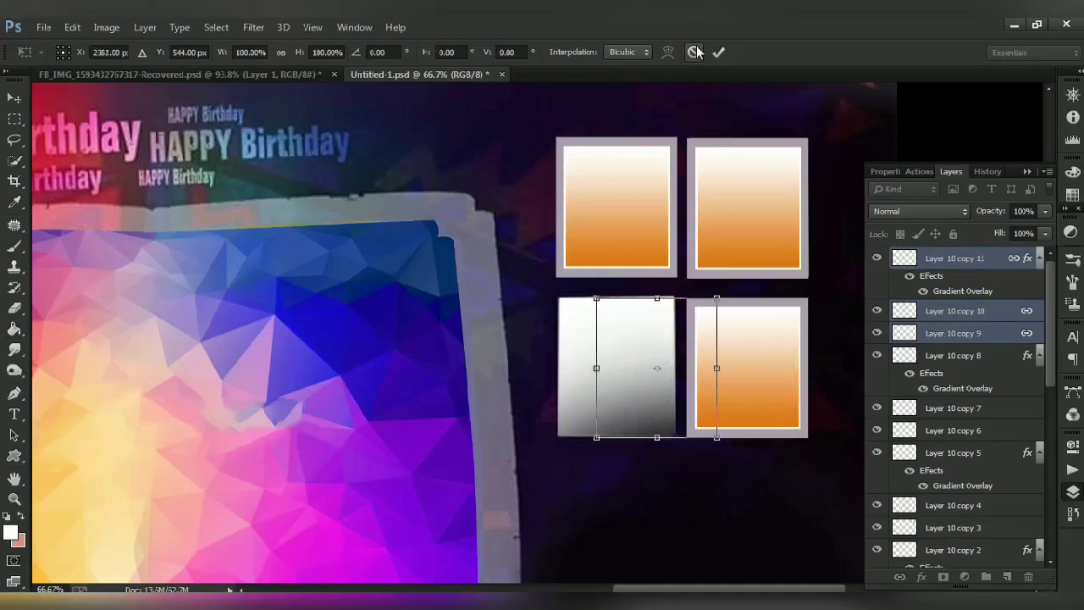
click(694, 52)
key(v)
- Smudge away the white sliver above the lower-left tile on Layer 1 with the Smudge tool
click(617, 289)
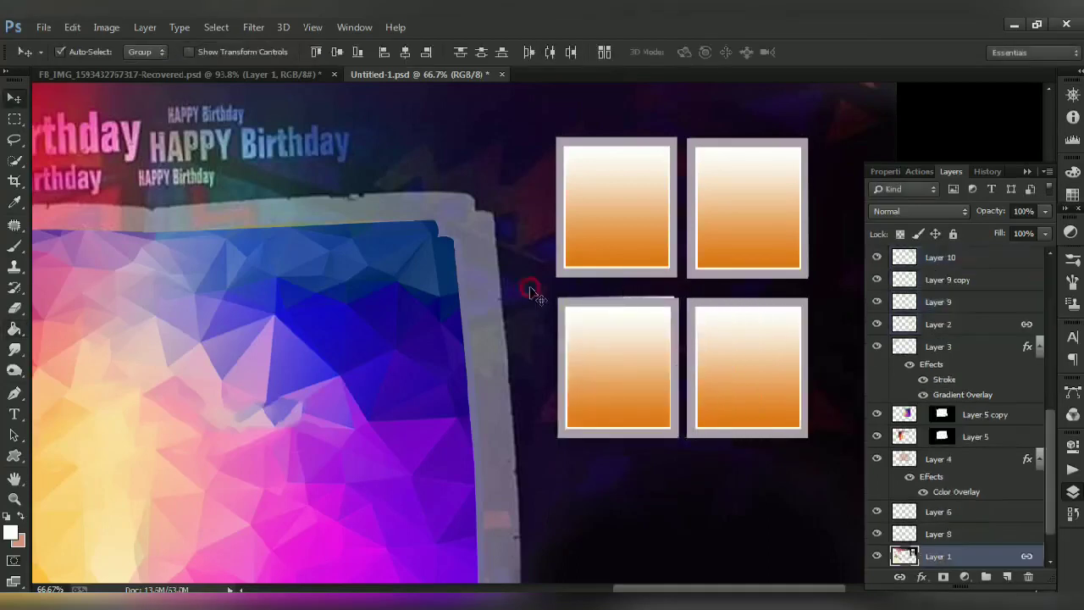
click(13, 349)
key(super)
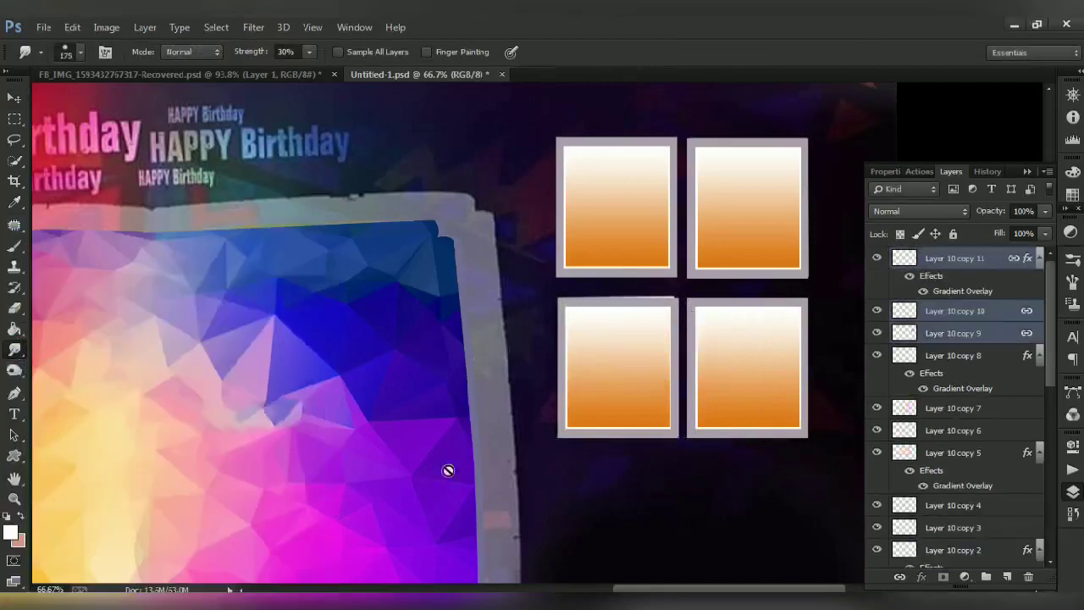
key(v)
click(633, 537)
click(662, 324)
click(617, 561)
key(r)
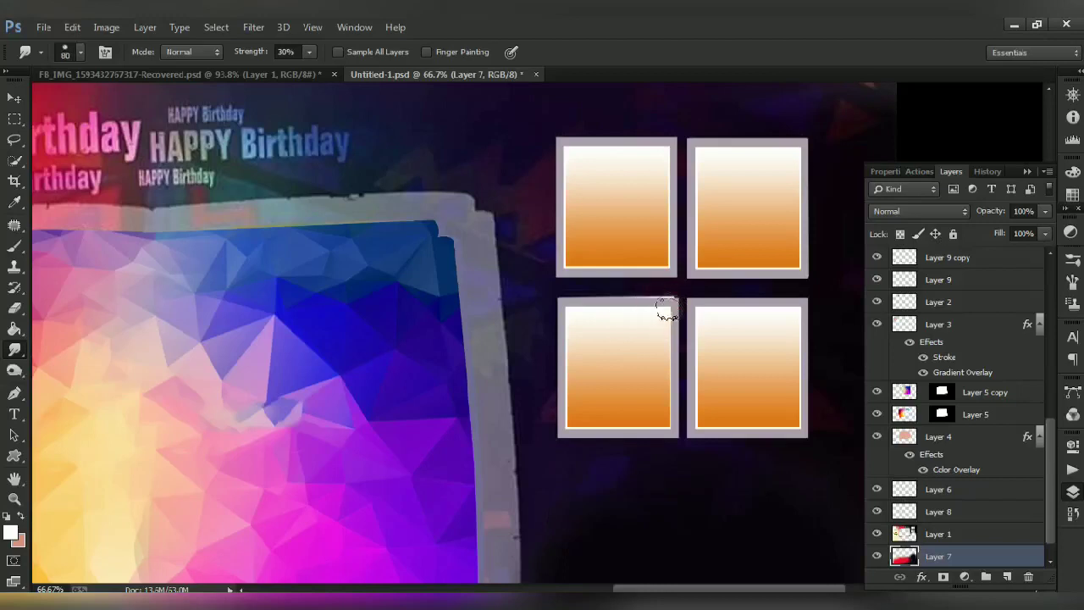
click(982, 535)
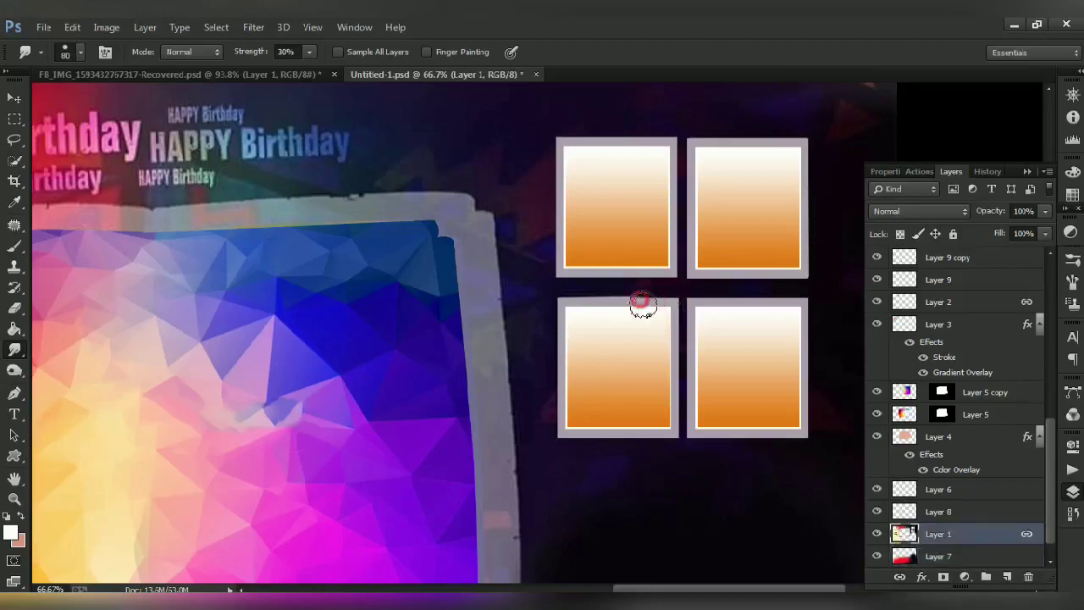
key(ctrl+0)
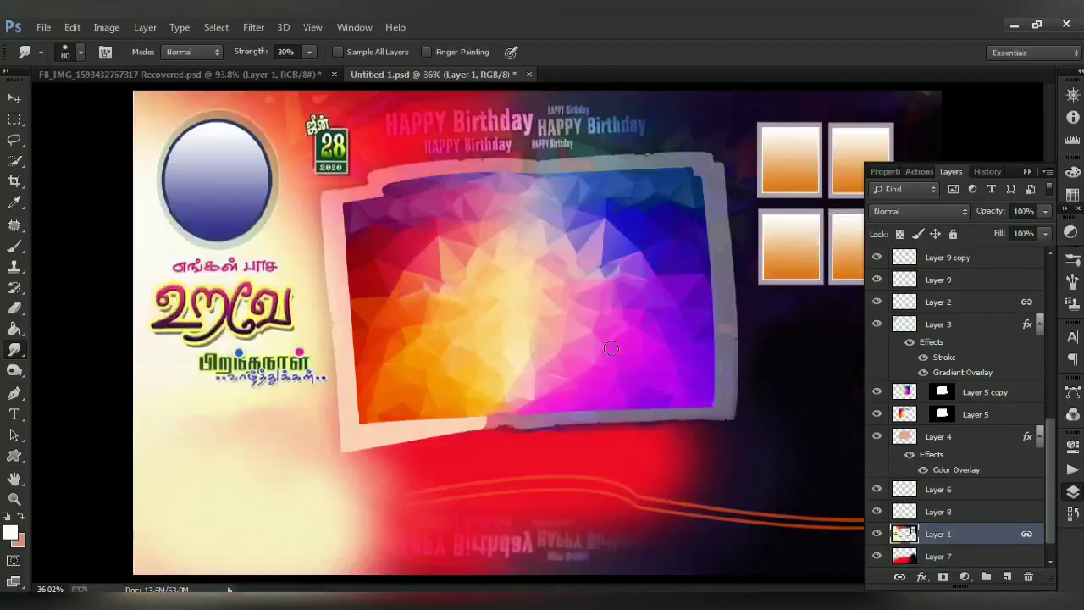
click(1030, 171)
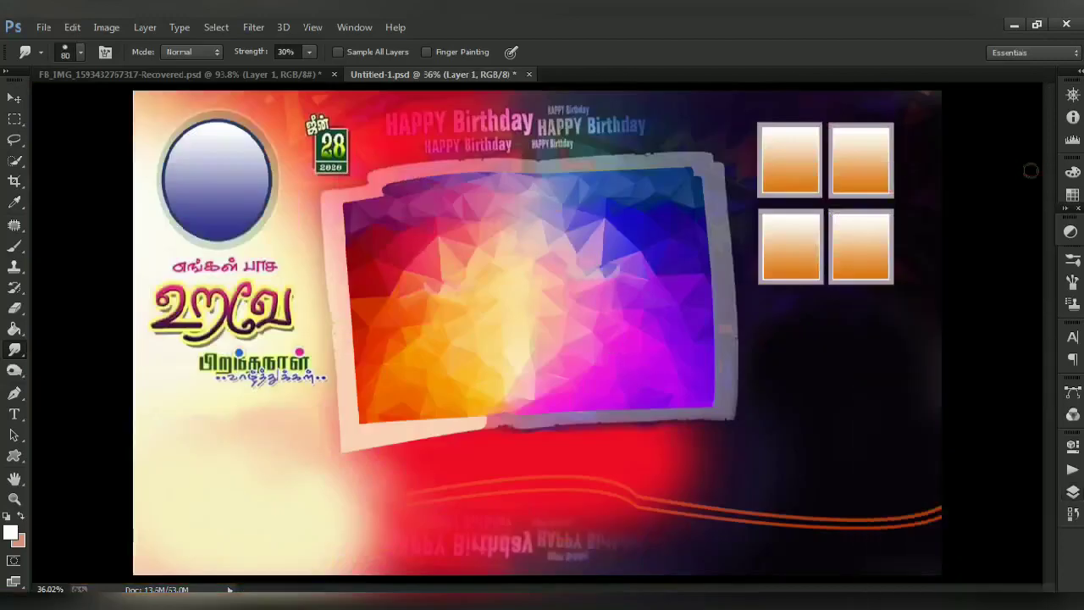
- Open the wedding 5 Photoshop file from the psd rar files folder
key(ctrl+o)
double_click(175, 219)
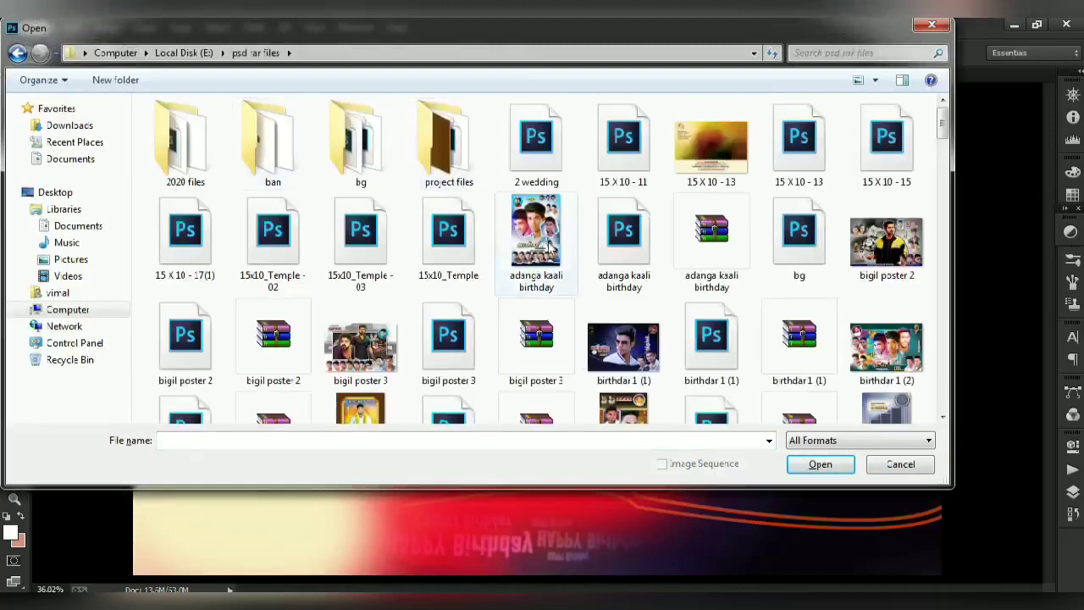
click(444, 352)
key(Down)
key(Down)
key(Down)
key(Down)
key(Down)
key(Down)
key(Down)
key(Down)
key(Down)
key(Down)
key(Down)
key(Down)
key(Down)
key(Down)
key(Down)
key(Down)
key(Down)
key(Down)
key(Down)
key(Down)
key(Up)
key(Up)
key(Right)
key(Right)
key(Right)
key(Right)
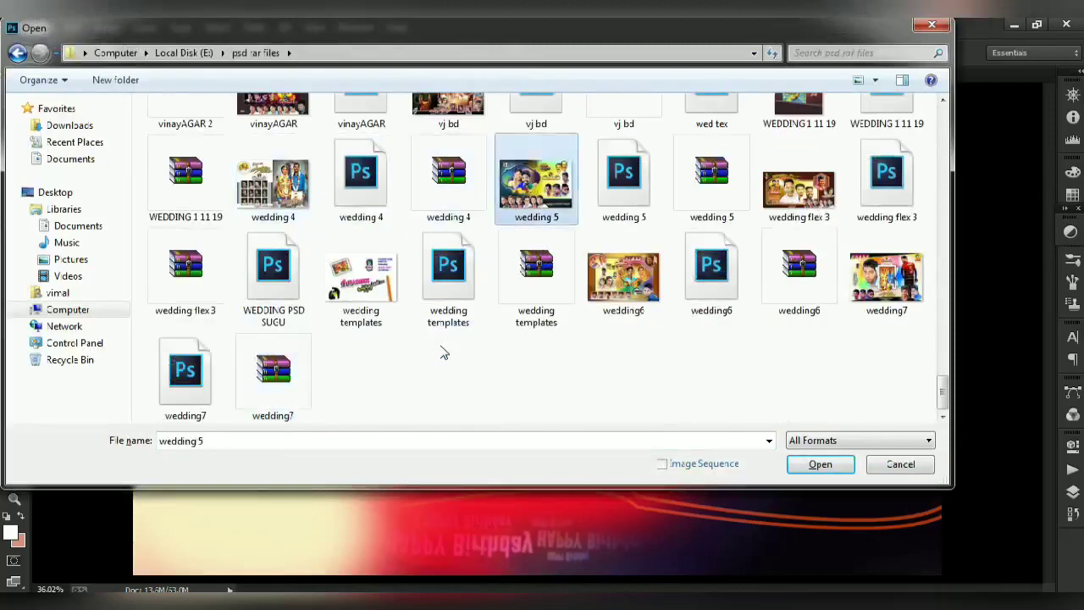
key(Return)
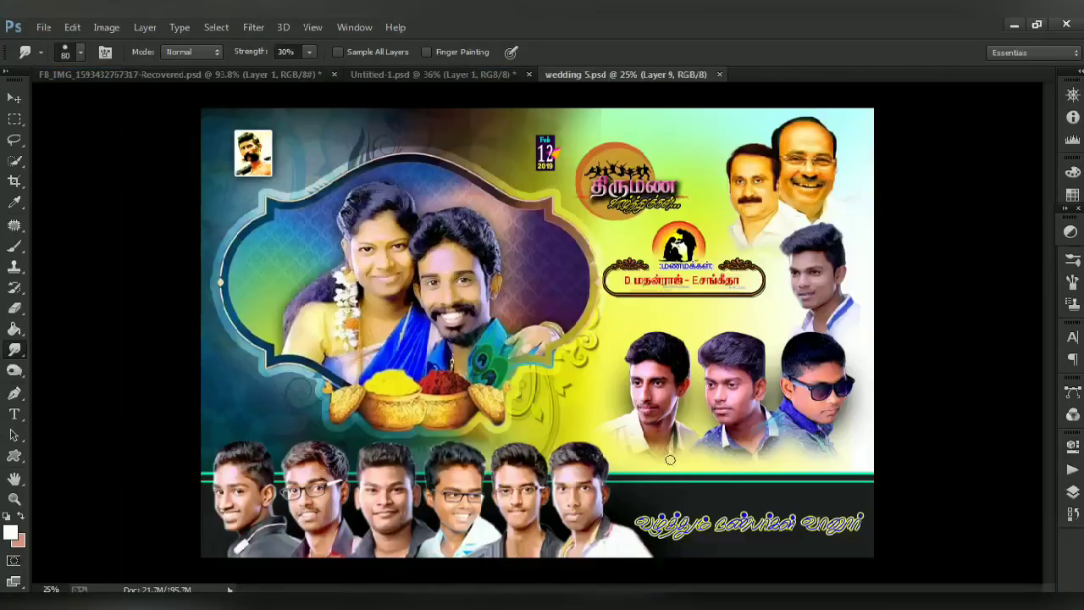
- Copy the row of six portraits from wedding 5.psd into the birthday banner and scale it to about 87%
key(v)
drag(604, 511, 857, 517)
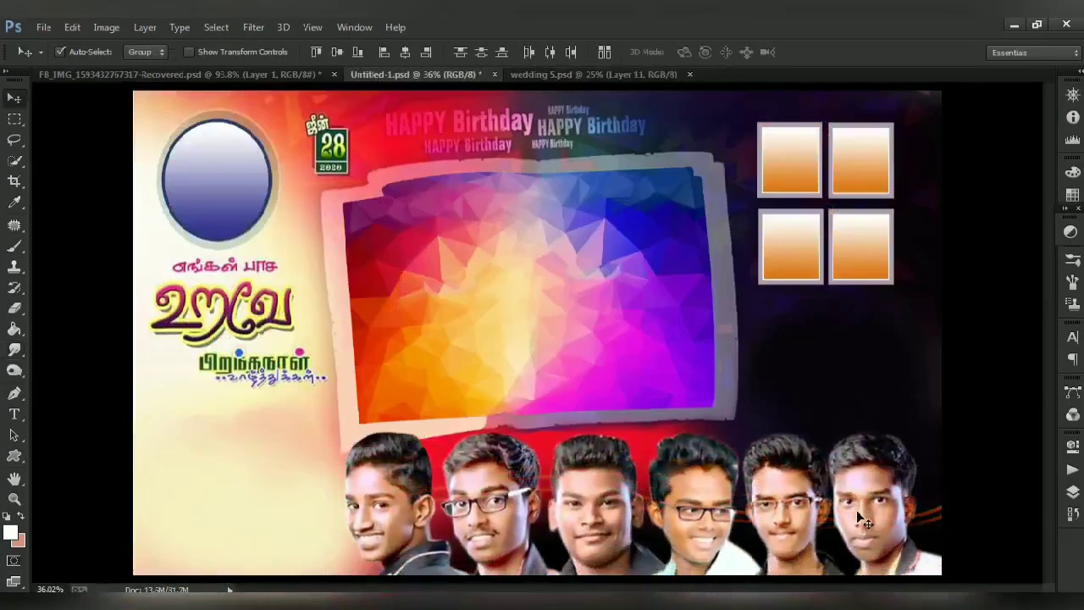
key(ctrl+t)
key(ctrl+0)
drag(879, 421, 884, 419)
drag(775, 469, 798, 463)
drag(903, 395, 912, 393)
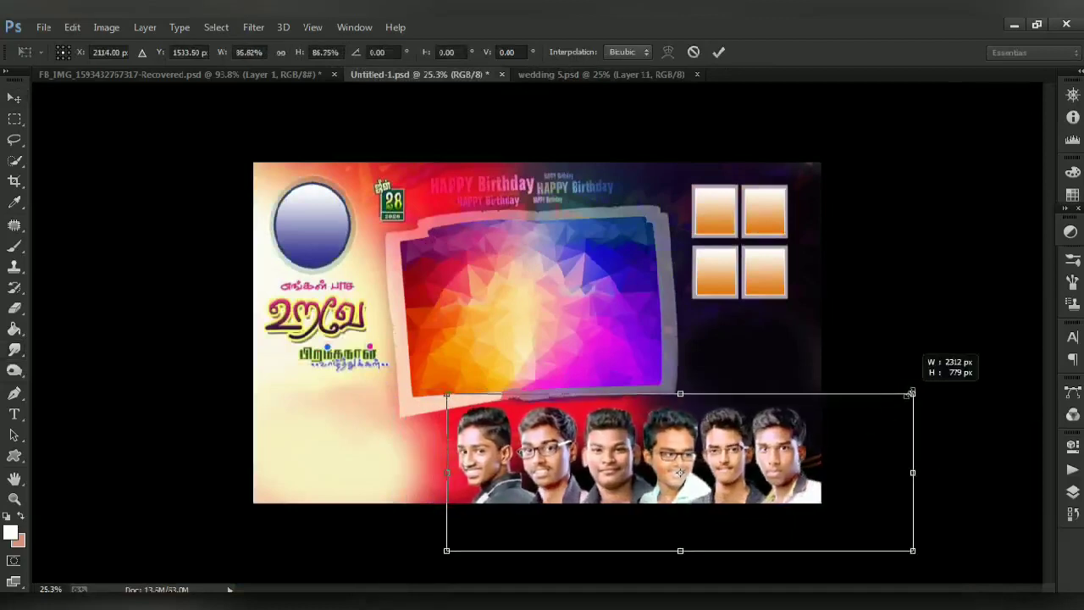
key(Return)
- Nudge the row of six portraits vertically to fit along the banner's bottom edge
key(ctrl+0)
key(shift+Up)
key(shift+Up)
key(shift+Up)
key(shift+Up)
key(shift+Up)
key(shift+Up)
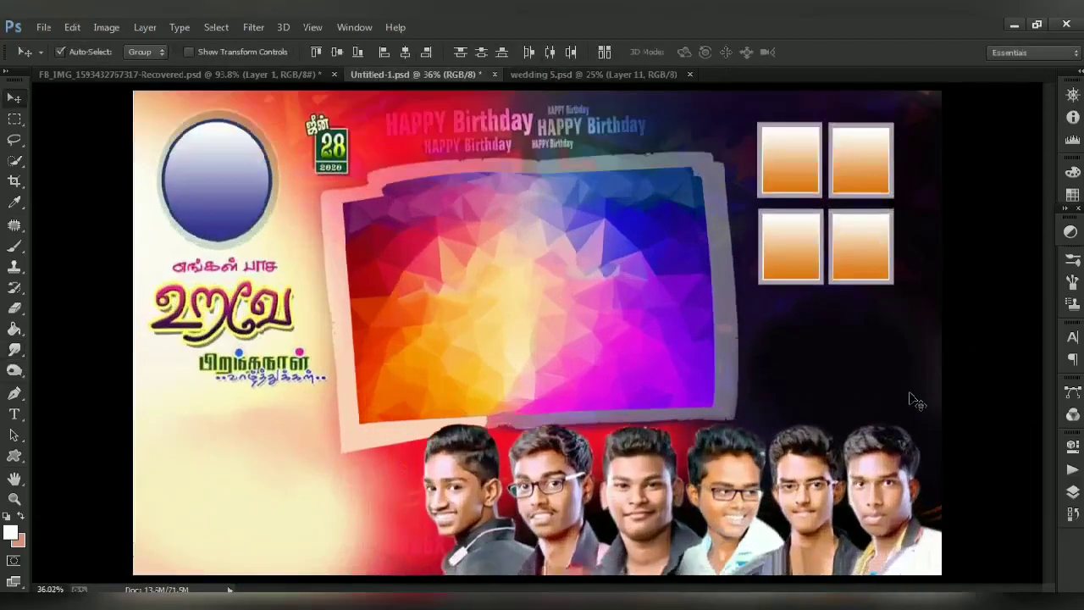
key(shift+Down)
key(shift+Down)
key(shift+Down)
- Copy the row of three portraits from wedding 5.psd into the birthday banner and scale it down to fit below the four gradient tiles
click(594, 75)
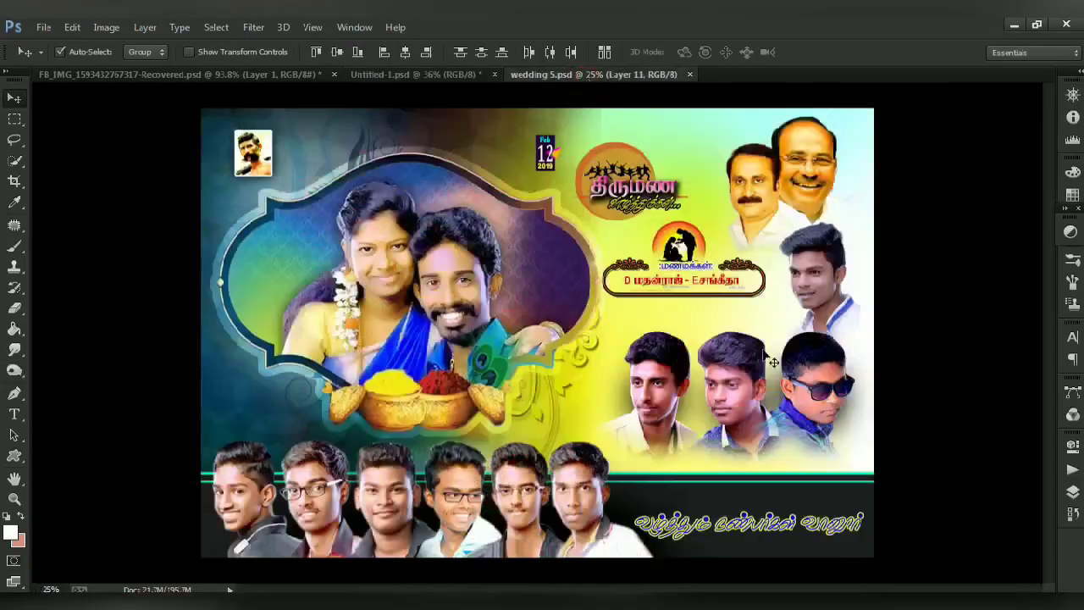
drag(745, 381, 357, 65)
click(395, 78)
key(ctrl+v)
key(ctrl+t)
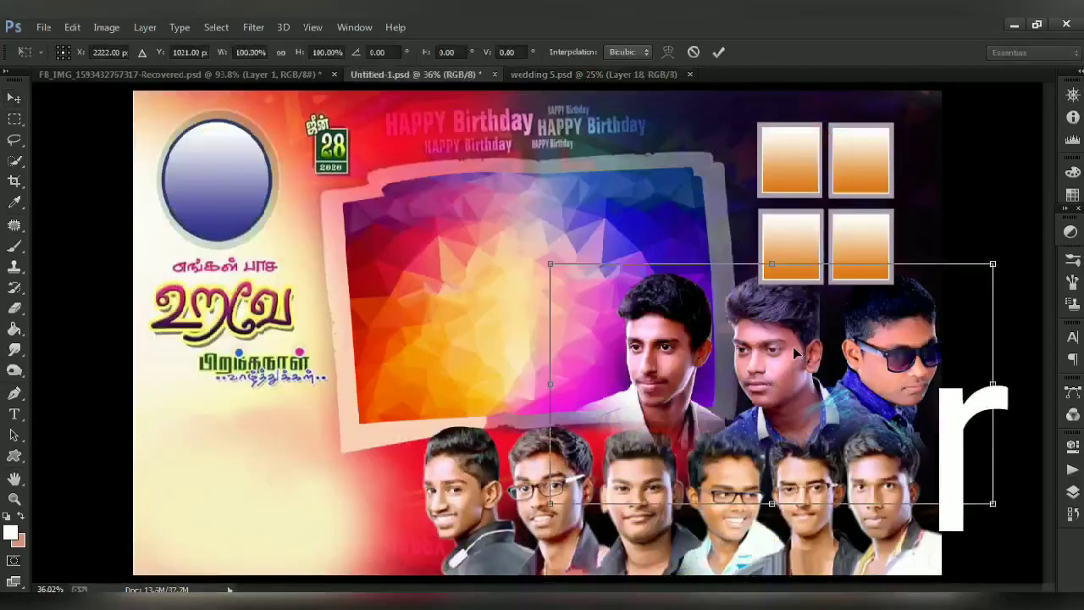
drag(992, 265, 945, 309)
drag(894, 355, 913, 352)
key(Return)
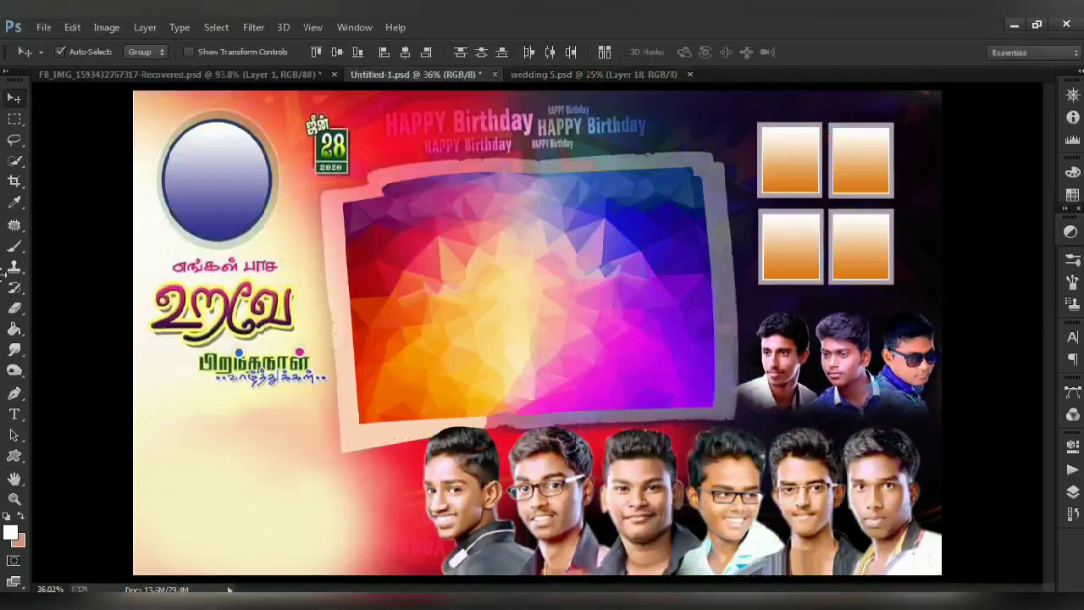
- Try to fill a rectangular selection behind the three portraits with pink on a new layer above Layer 6
click(14, 119)
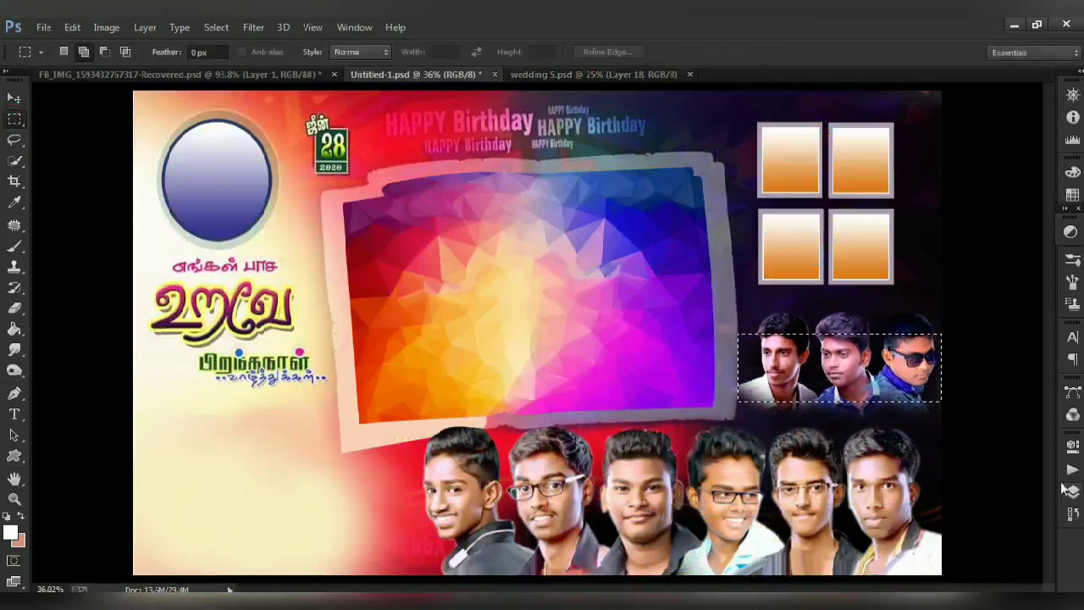
click(1072, 491)
click(987, 508)
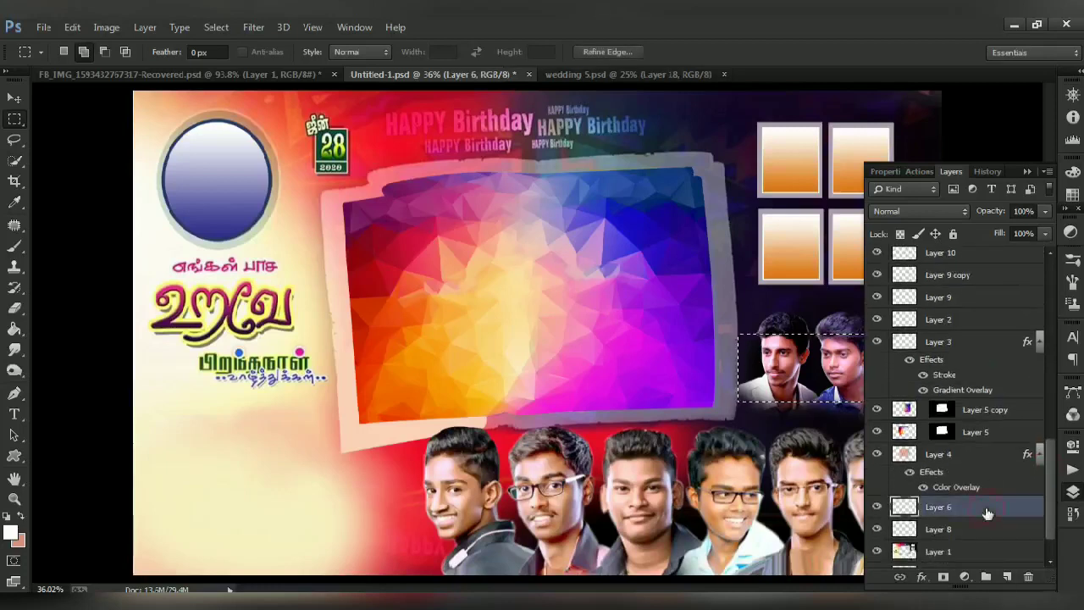
click(11, 531)
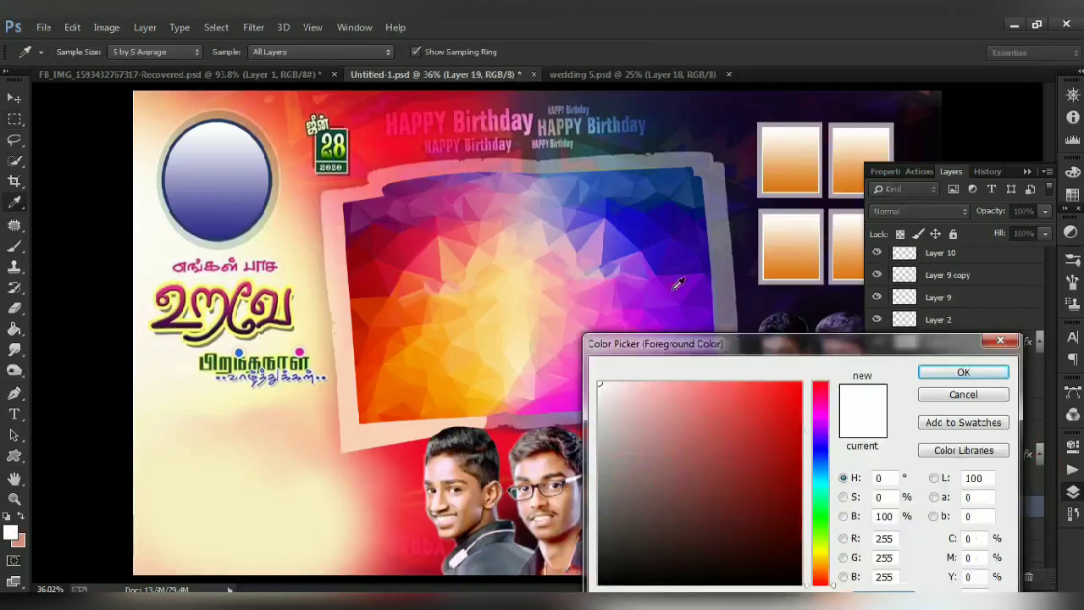
click(822, 406)
click(963, 371)
key(g)
click(815, 381)
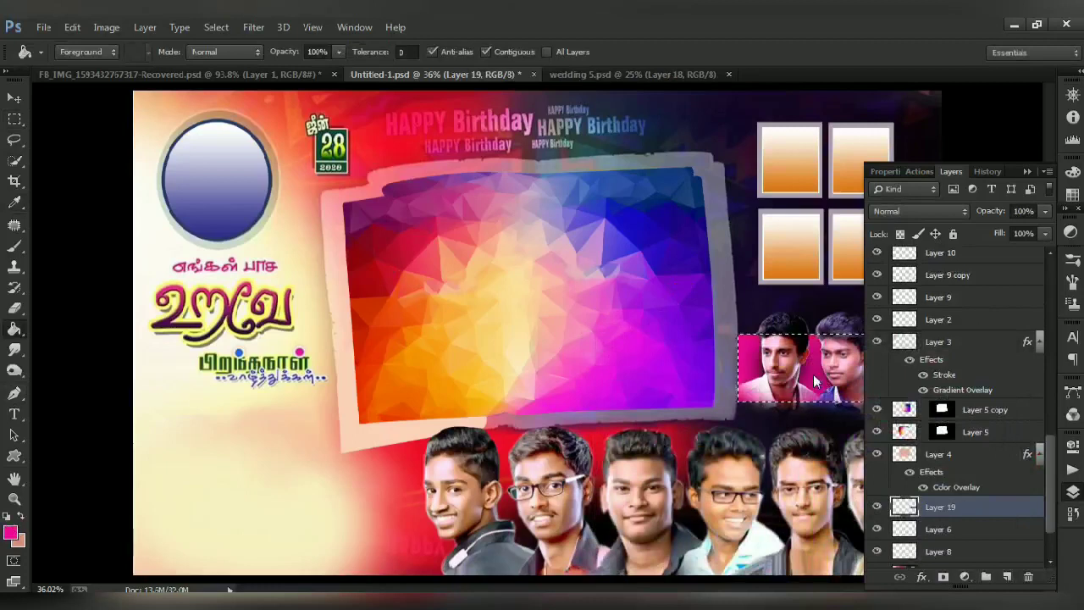
click(1027, 171)
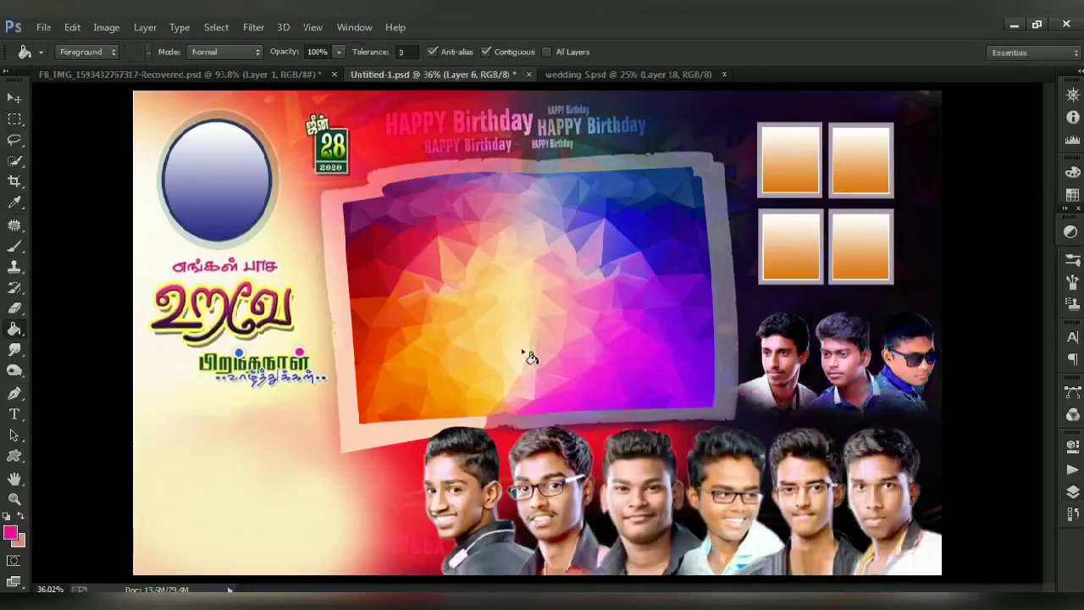
- Close wedding 5.psd and open the birthdar 1 (2) Photoshop file from the psd rar files folder
key(ctrl+Tab)
key(v)
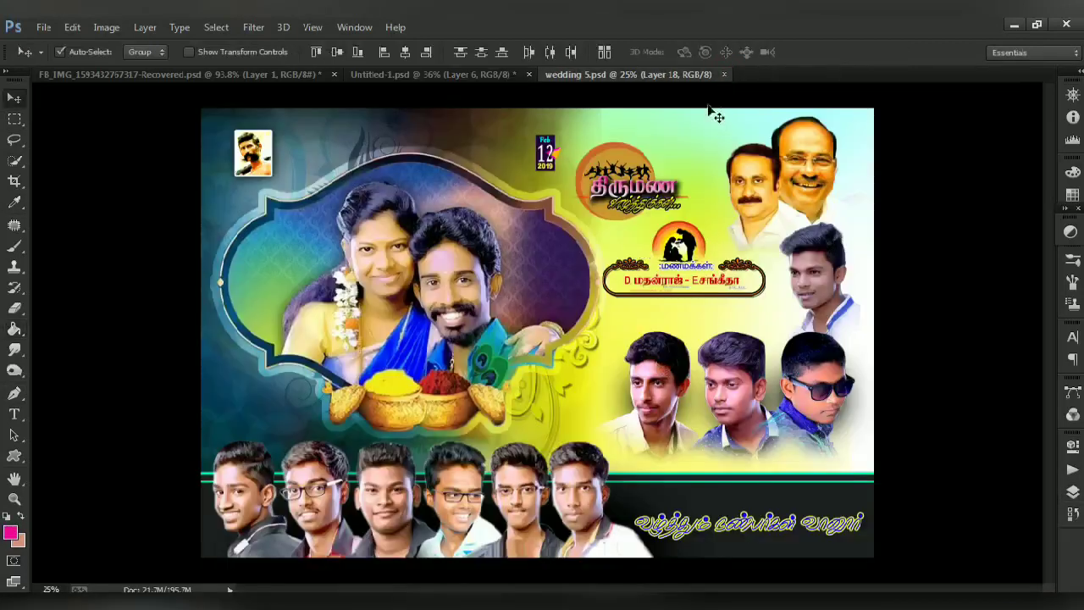
click(724, 74)
key(ctrl+o)
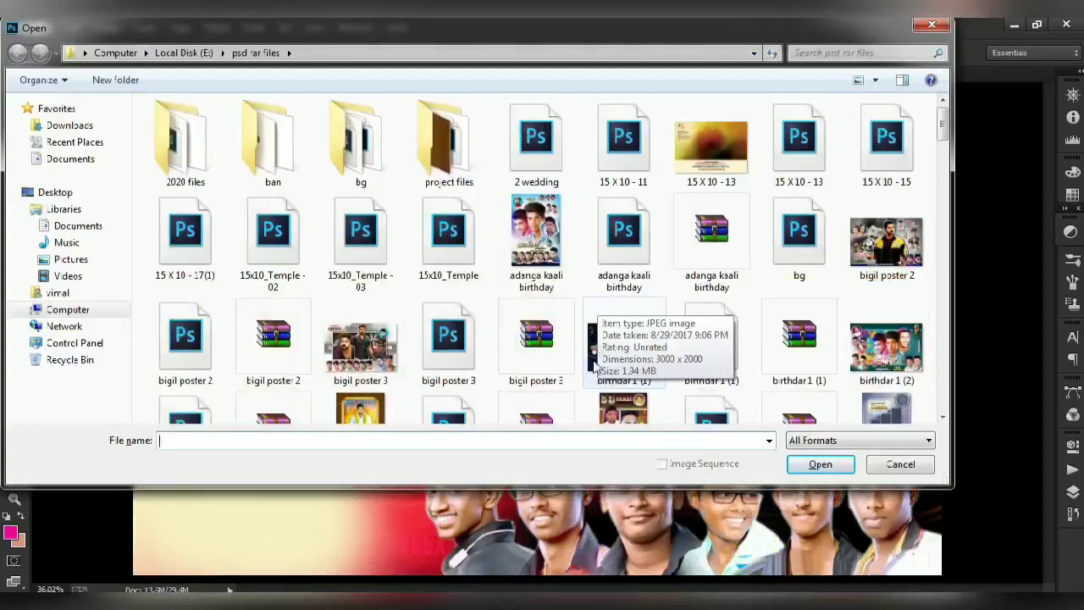
double_click(194, 413)
key(Return)
- Copy the lower-left pair of portraits from birthdar 1 (2).psd into the banner's lower-left corner and fit it beside the row of six
drag(348, 93, 446, 77)
drag(347, 428, 284, 471)
key(ctrl+t)
key(Return)
key(shift+Up)
key(shift+Up)
key(shift+Left)
key(shift+Left)
key(shift+Left)
- Copy the portrait in the grey shirt from birthdar 1 (2).psd into the gap in the banner's bottom row and scale it down
click(552, 74)
click(799, 455)
key(Delete)
right_click(783, 440)
click(816, 406)
drag(791, 455, 389, 509)
key(ctrl+t)
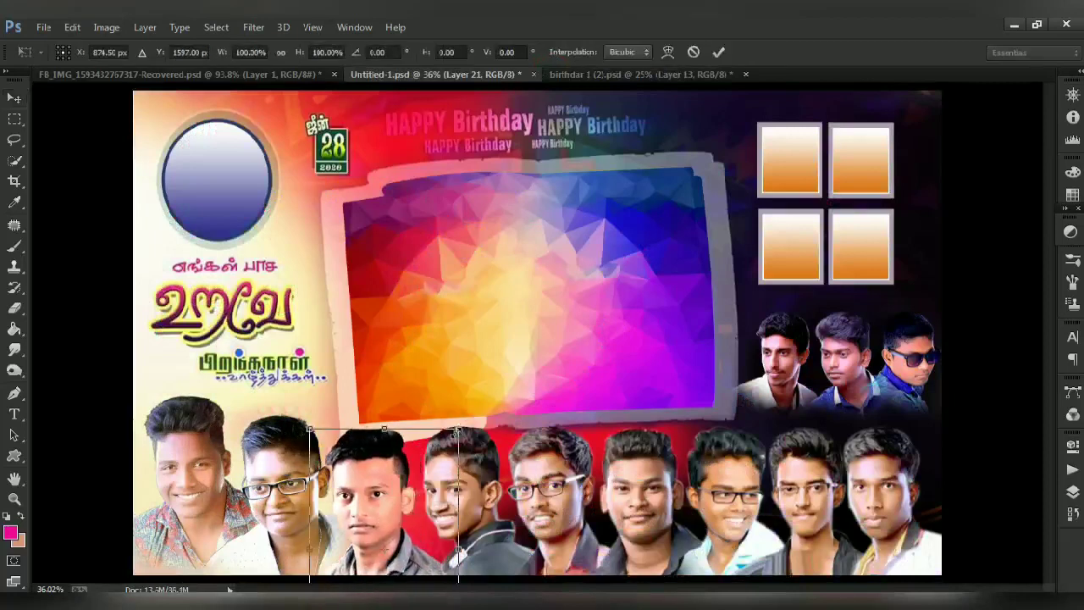
drag(458, 429, 449, 442)
key(Return)
drag(392, 503, 393, 496)
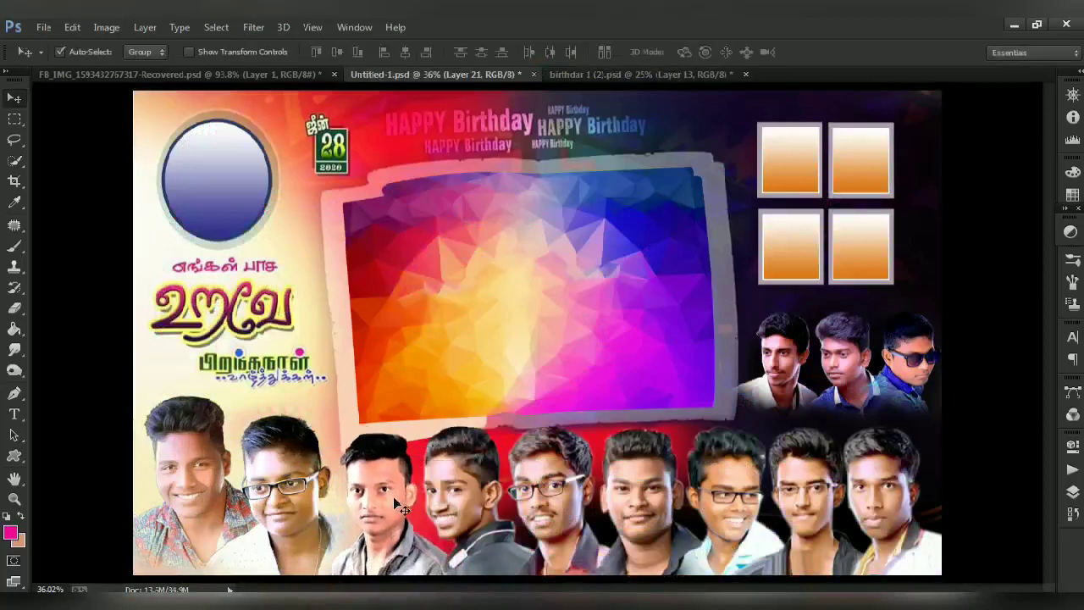
- Paste the round-framed portrait from birthdar 1 (2).psd into the banner's gradient oval on Layer 3
click(1068, 496)
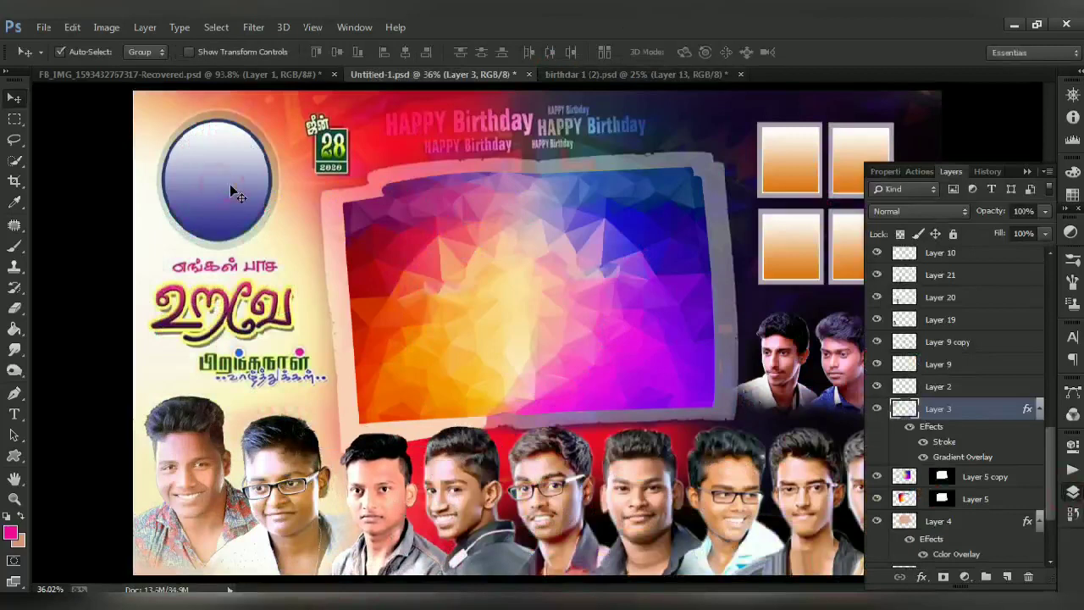
click(579, 74)
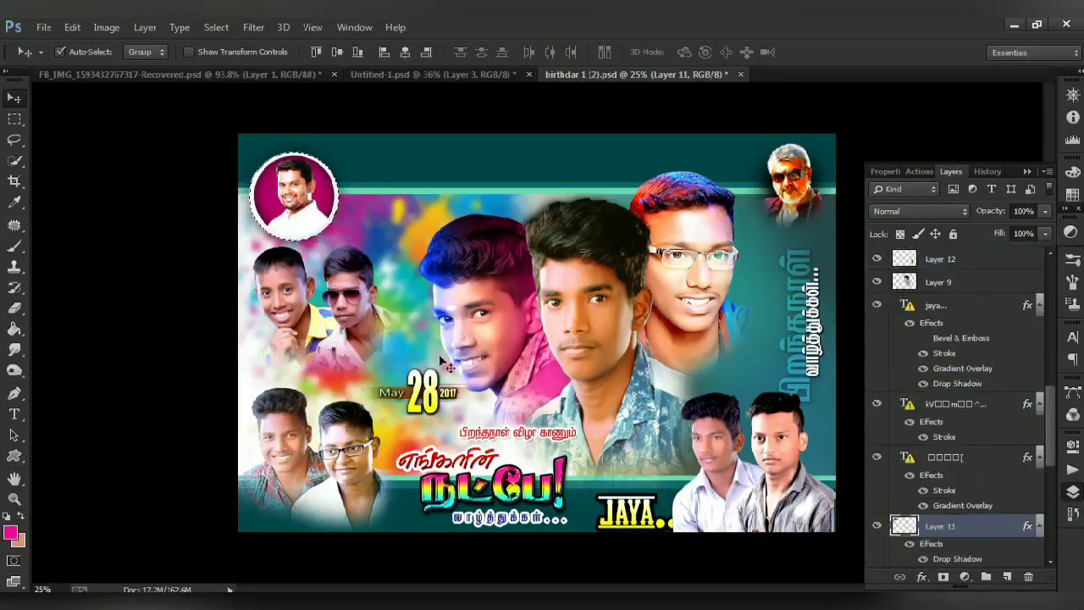
click(405, 74)
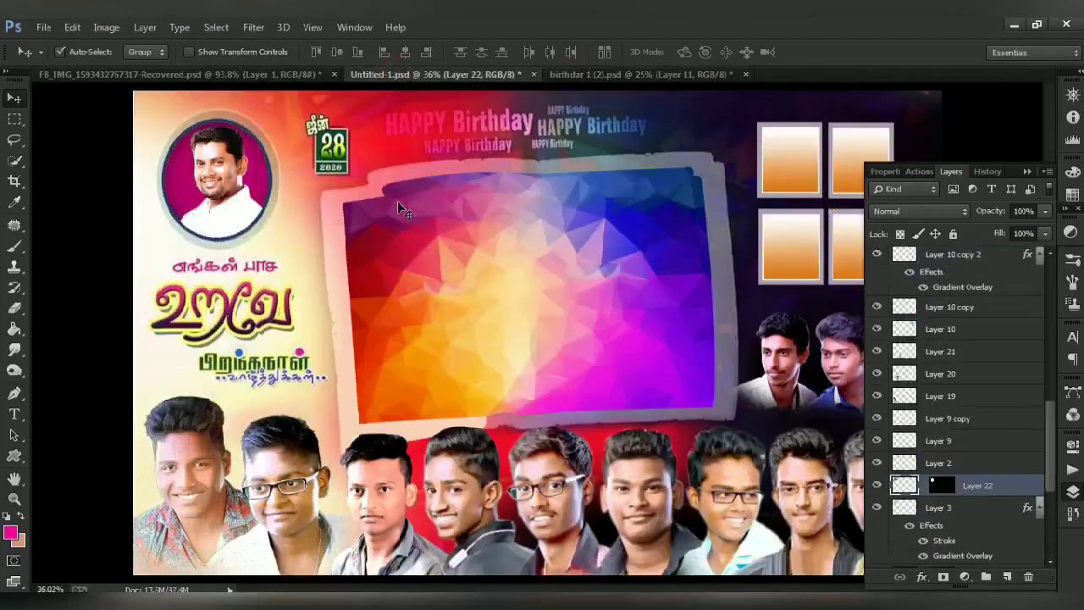
- Cut the portrait in the light shirt out of the lower-right pair in birthdar 1 (2).psd
click(661, 75)
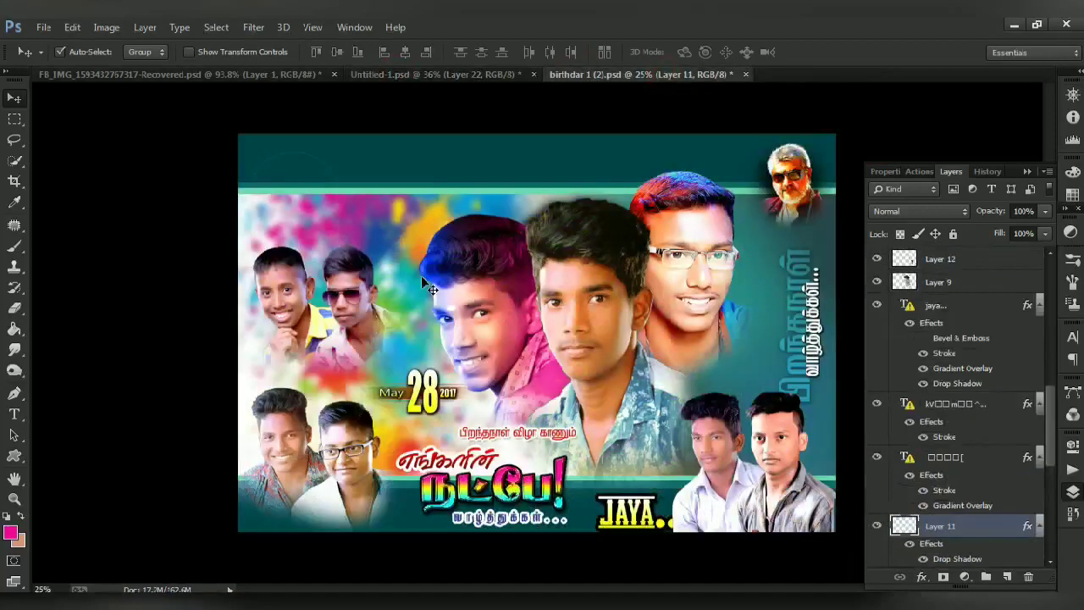
click(359, 294)
ctrl+click(904, 285)
ctrl+click(906, 308)
key(ctrl+x)
click(532, 251)
click(933, 307)
key(ctrl+x)
- Paste the cut portrait into the banner's lower-right gradient tile and scale it down to fit
click(397, 74)
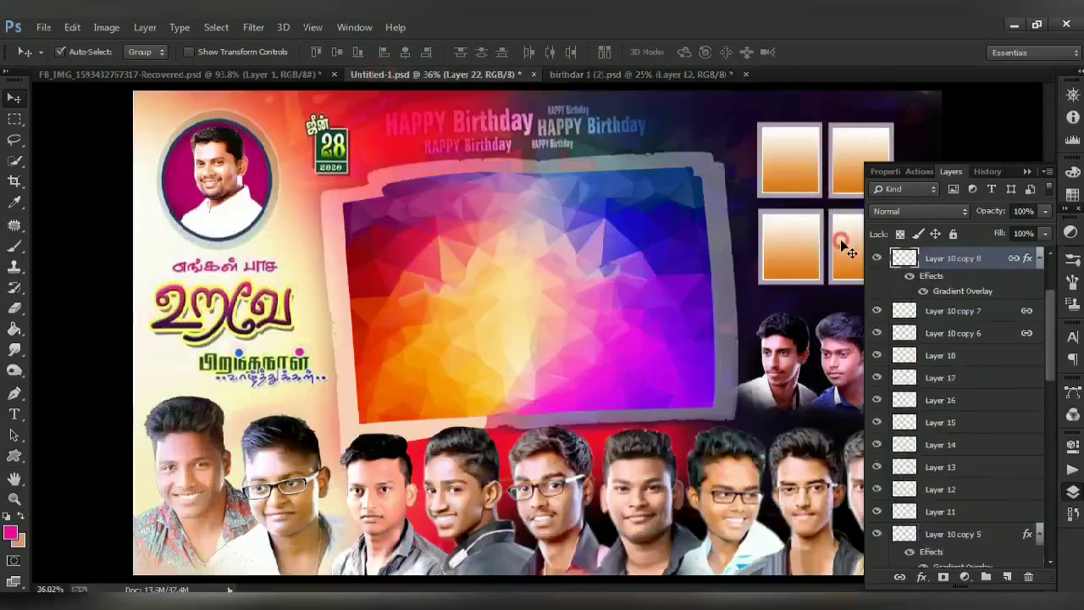
key(ctrl+alt+shift+v)
key(ctrl+t)
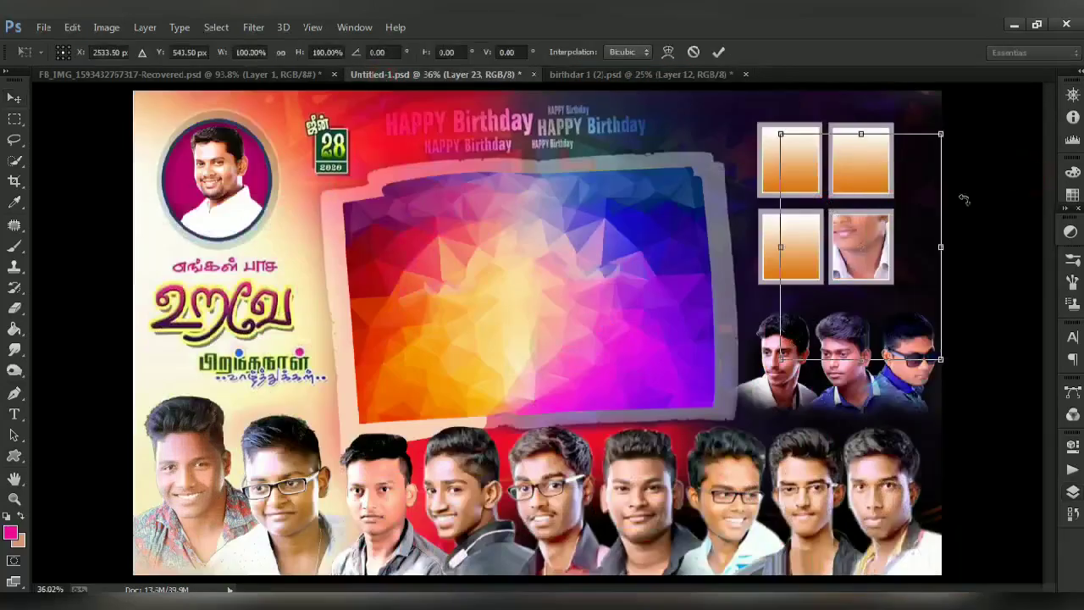
drag(780, 136, 811, 179)
drag(849, 225, 846, 250)
key(Return)
- Cut the large portrait with glasses on Layer 8 from birthdar 1 (2).psd and select the banner's upper-left gradient tile
click(641, 74)
right_click(710, 290)
click(737, 302)
click(1072, 491)
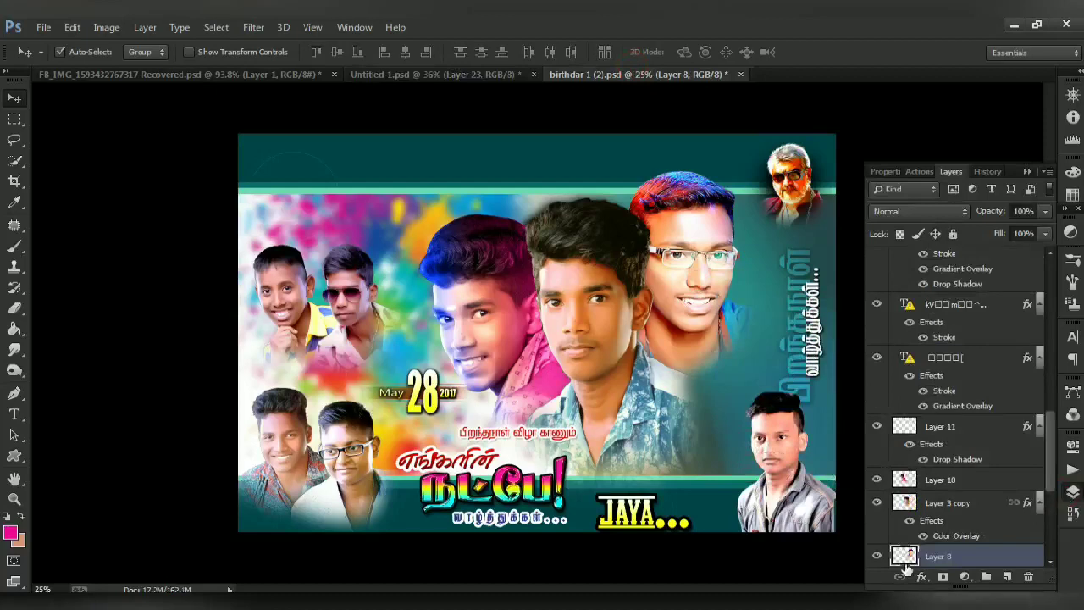
ctrl+click(906, 558)
key(ctrl+x)
click(471, 75)
click(808, 169)
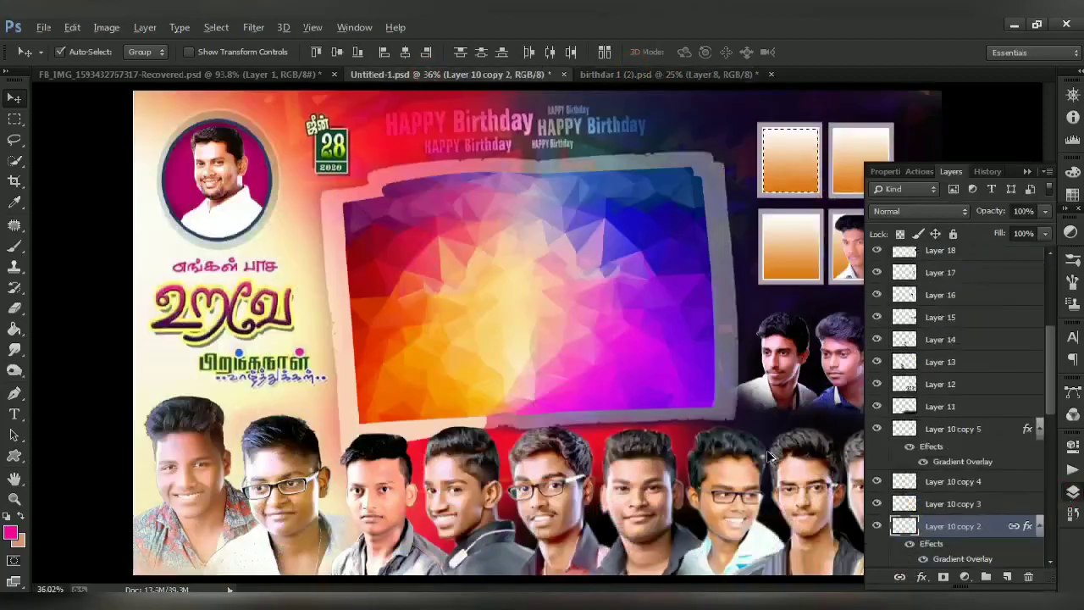
- Paste the portrait with glasses into the upper-left tile and scale it down to about 27%
key(ctrl+shift+alt+v)
key(ctrl+t)
drag(677, 125, 737, 195)
drag(803, 256, 801, 161)
drag(837, 98, 822, 129)
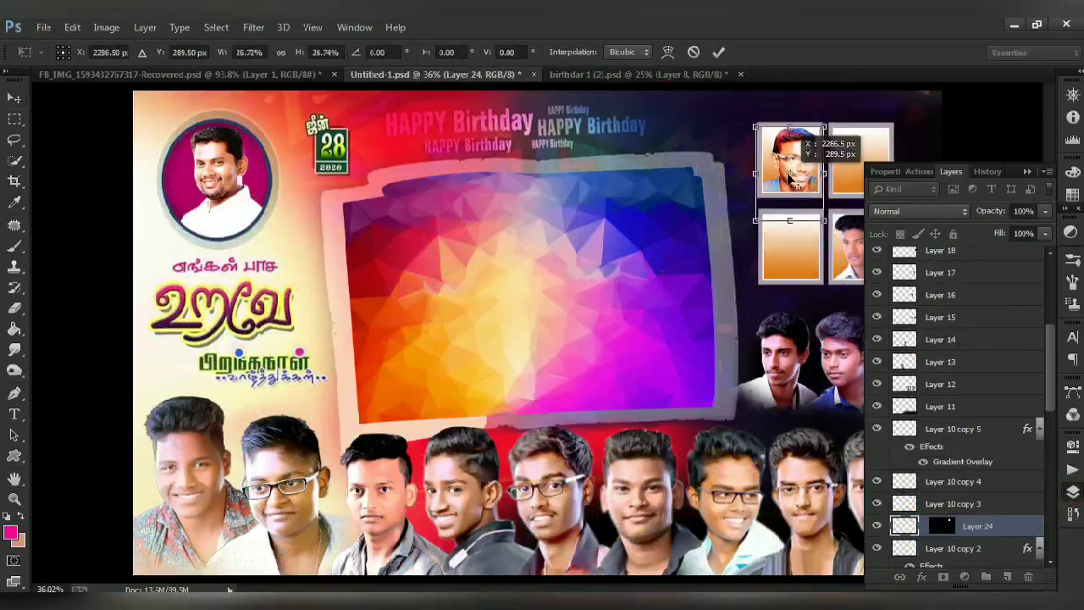
drag(799, 184, 801, 186)
key(Return)
- Cut the large central portrait from birthdar 1 (2).psd, paste it into the banner's upper-right tile and scale it to about 19.5%
click(844, 180)
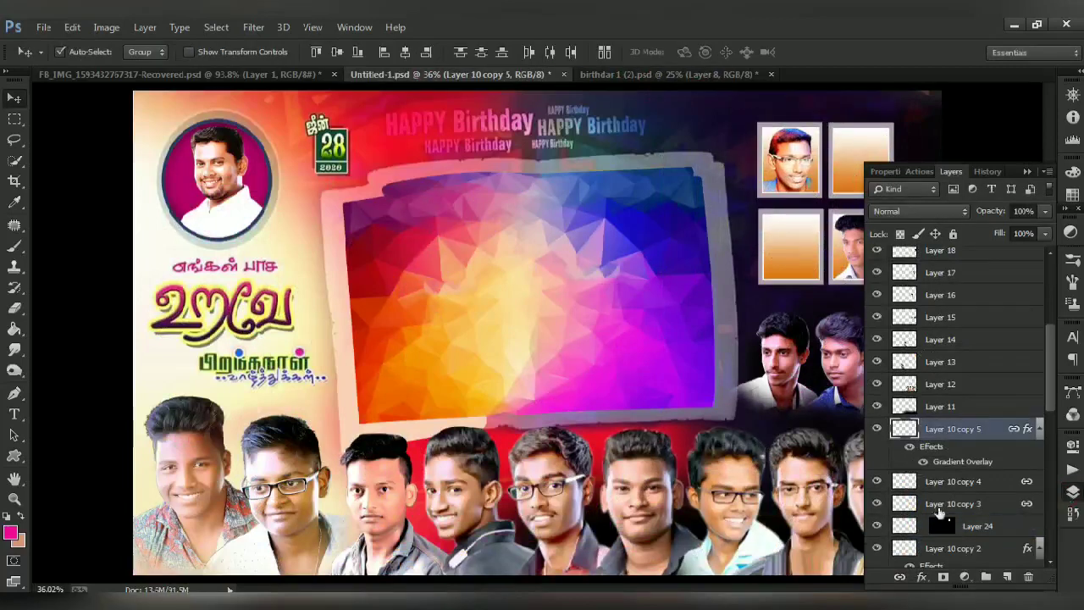
click(669, 75)
right_click(593, 279)
click(622, 290)
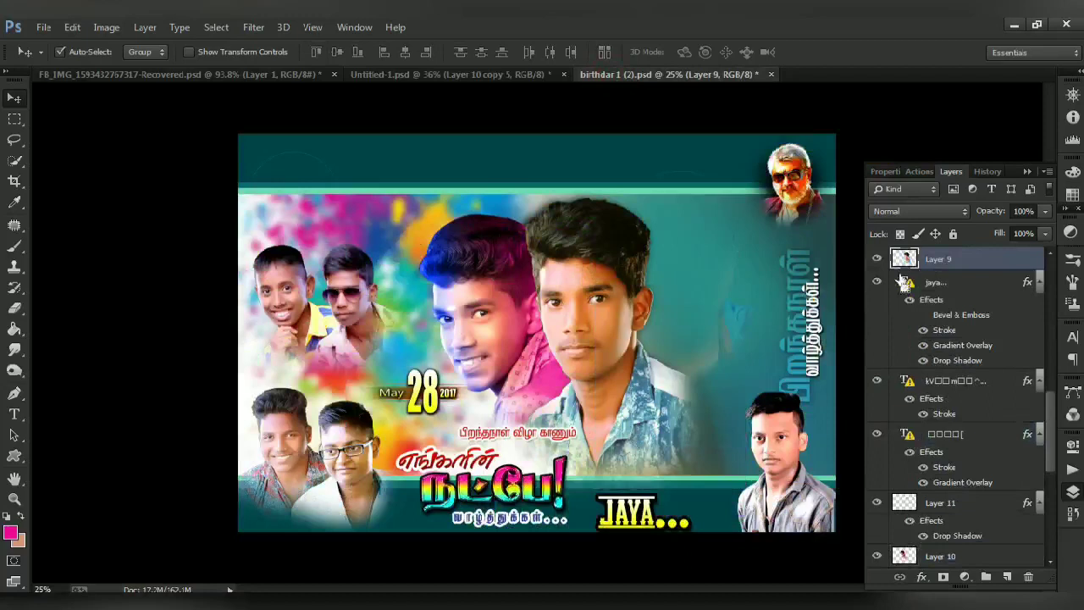
key(ctrl+x)
click(384, 72)
key(ctrl+v)
key(ctrl+t)
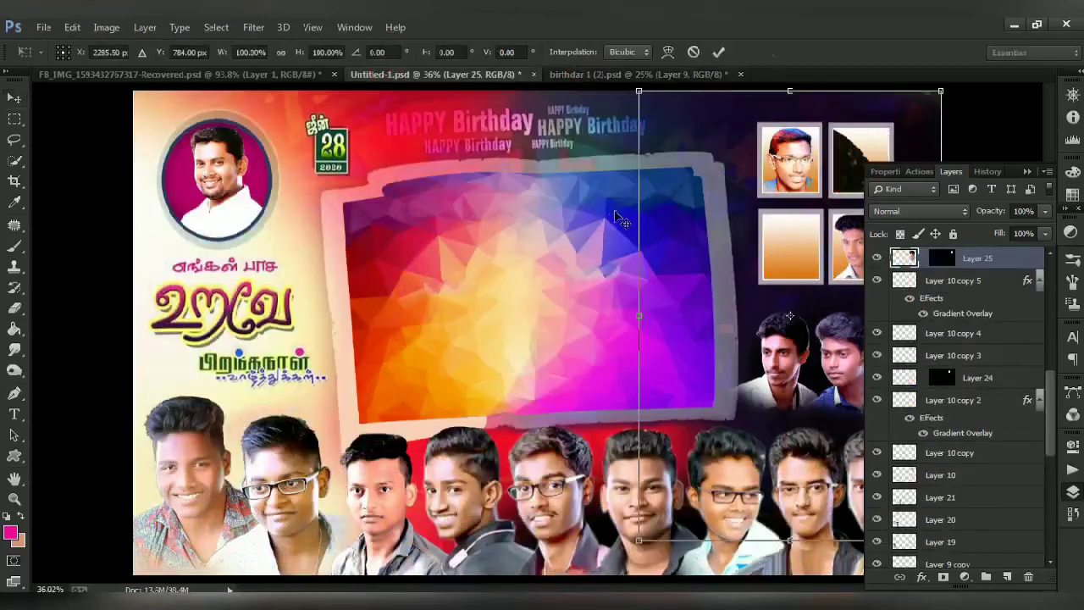
drag(638, 93, 744, 250)
click(1026, 171)
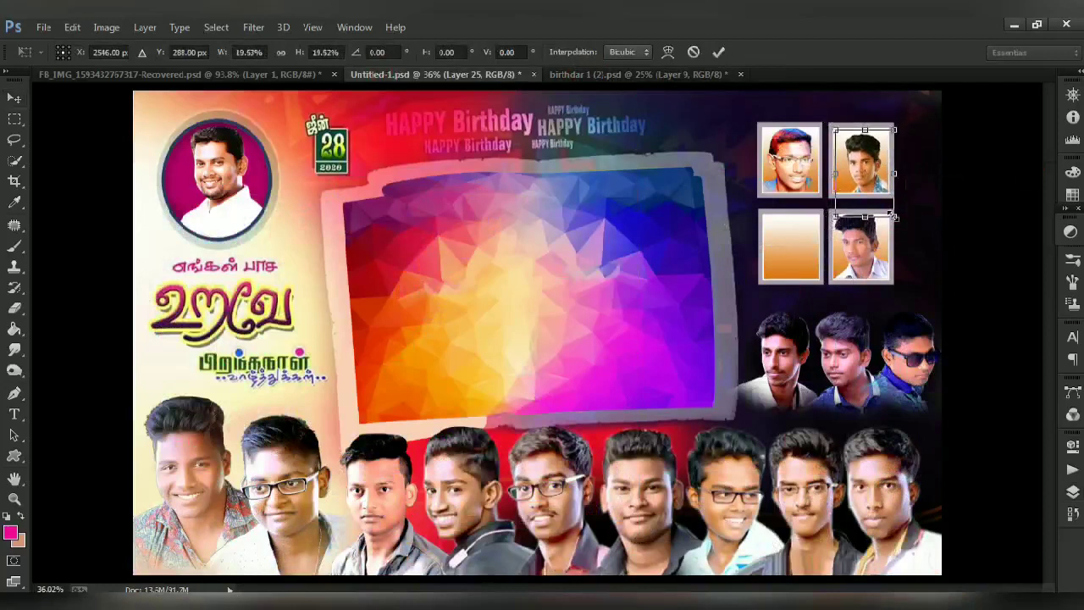
key(Return)
- Select the banner's lower-left gradient tile and cut the blue and pink tinted portrait on Layer 10 from birthdar 1 (2).psd
click(1073, 499)
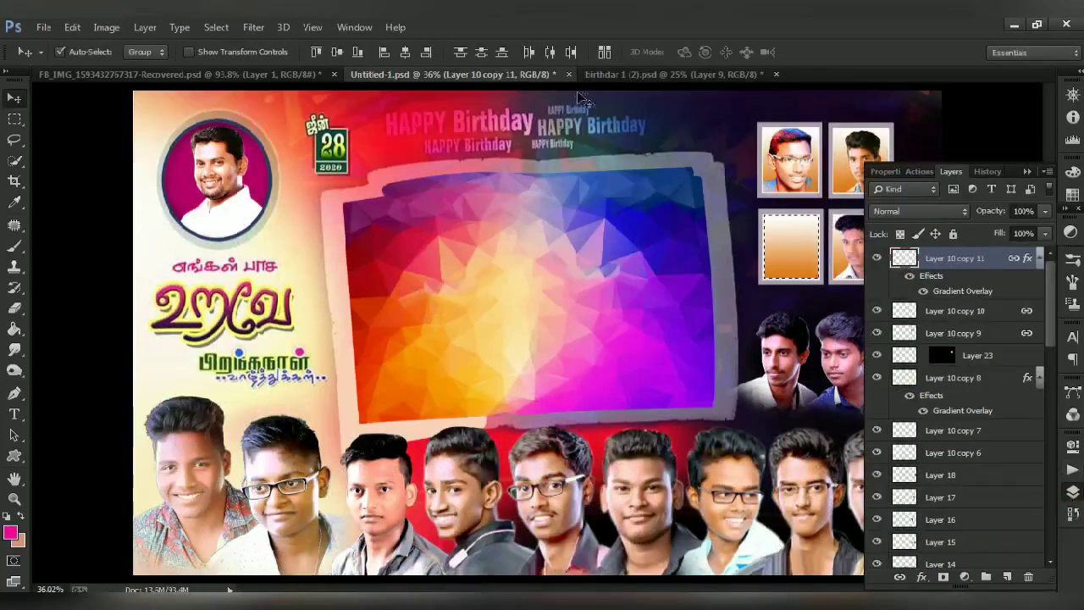
click(623, 75)
click(525, 317)
key(ctrl+a)
key(ctrl+x)
click(466, 74)
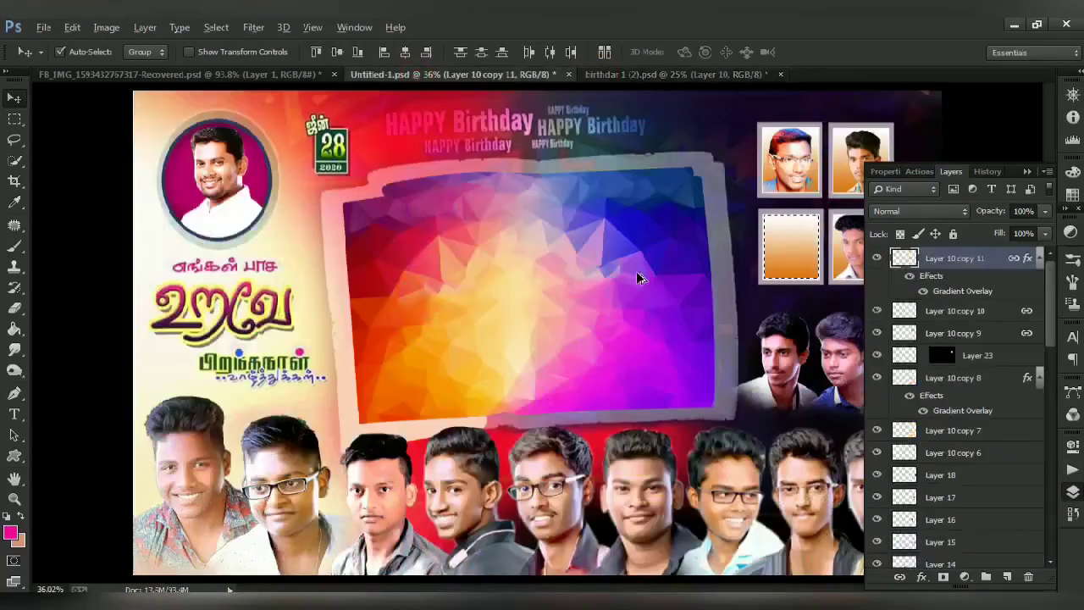
- Paste the tinted portrait into the lower-left tile, scale it down and position it inside the frame
key(ctrl+alt+shift+v)
key(ctrl+t)
drag(634, 91, 736, 197)
drag(765, 254, 786, 263)
drag(763, 209, 764, 211)
key(Return)
key(ctrl+t)
key(Return)
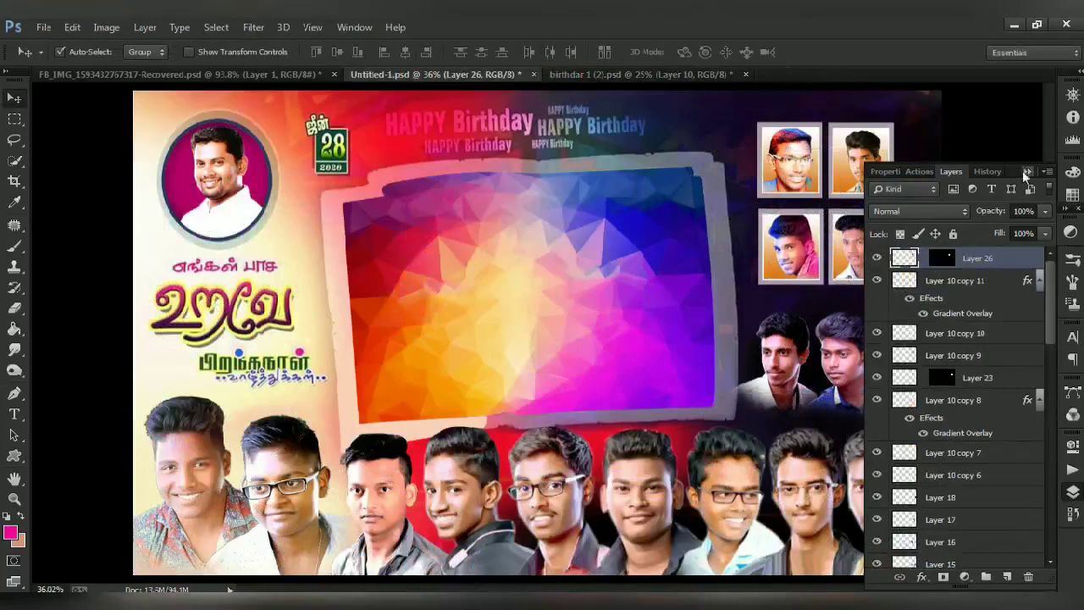
click(1027, 172)
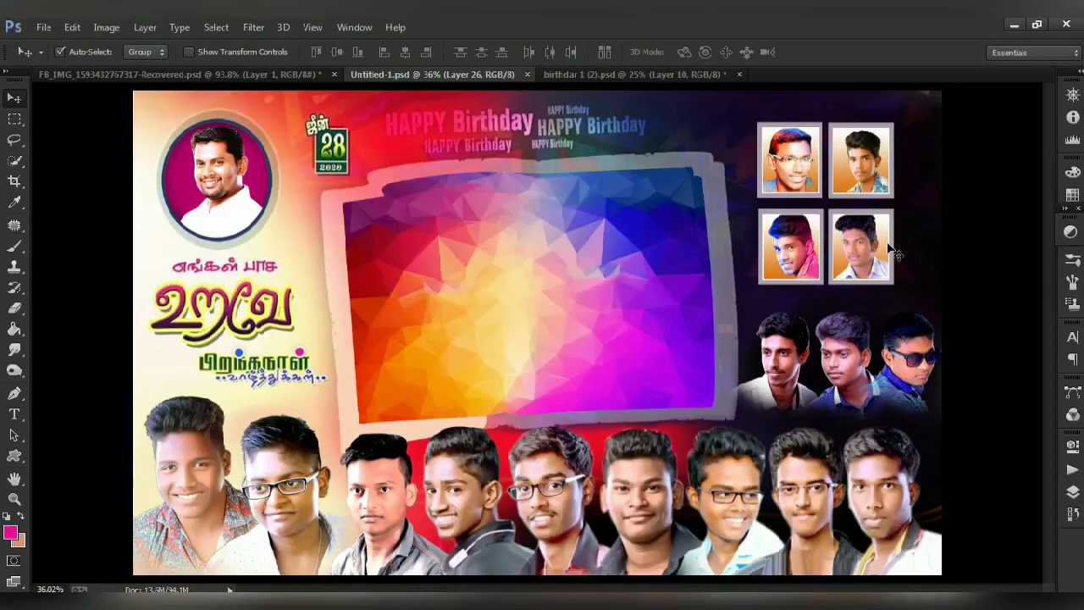
- Copy the actor photo with both hands on his collar from suriya kappan photos.psd into the banner's central frame and scale it down
key(alt+Tab)
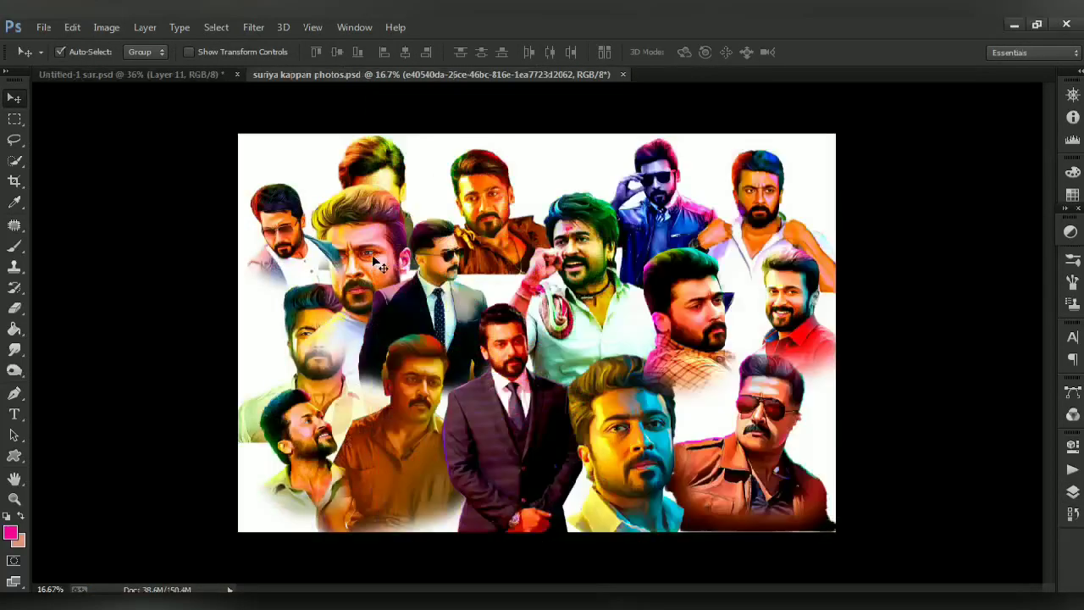
drag(356, 398, 578, 254)
key(ctrl+t)
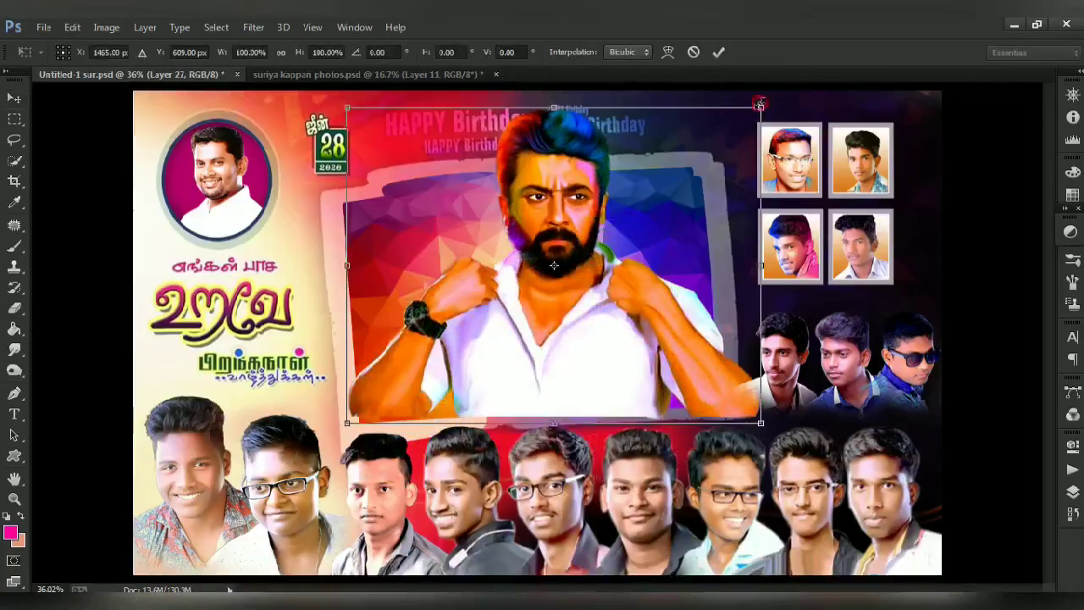
drag(759, 105, 738, 126)
drag(579, 353, 566, 378)
key(Return)
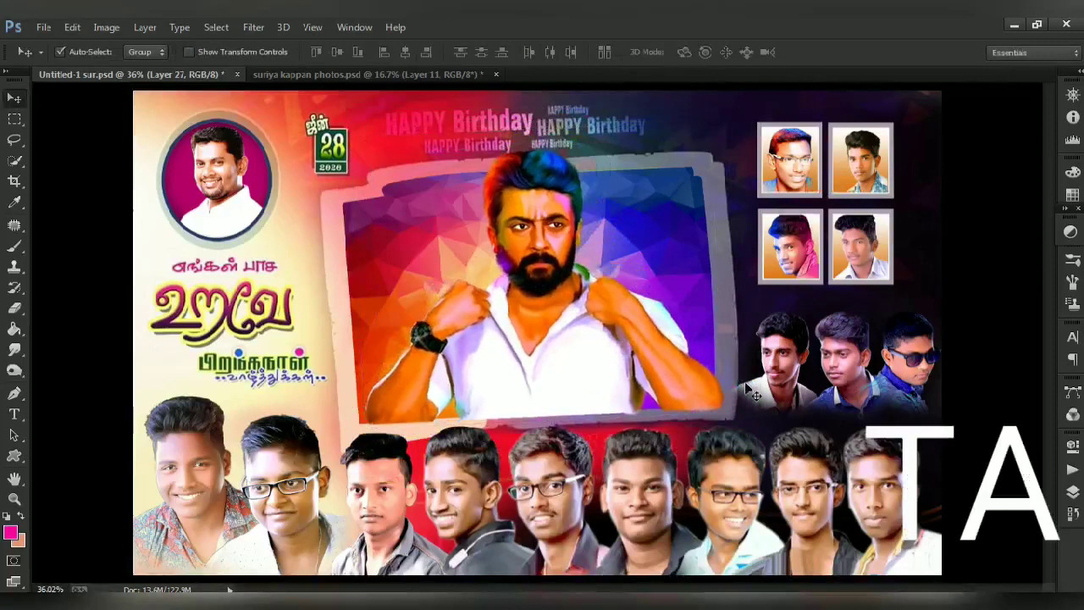
- Shift the central actor photo aside and add the upward-looking side-profile photo from suriya kappan photos.psd at the frame's right
click(413, 74)
drag(347, 314, 564, 319)
drag(465, 345, 117, 409)
drag(542, 348, 615, 337)
drag(238, 370, 568, 334)
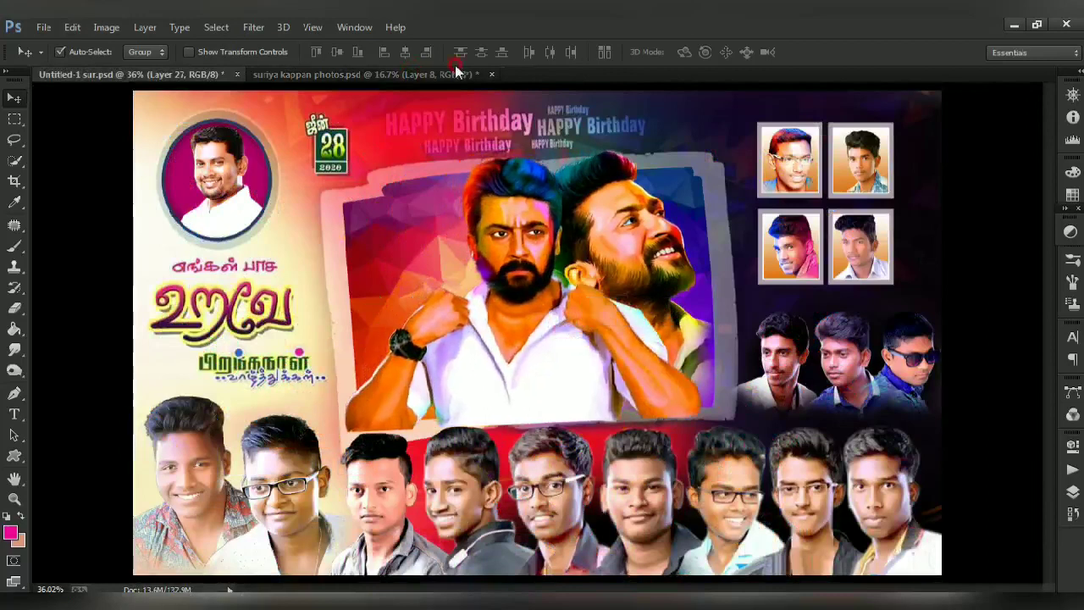
- Copy the blond-haired actor photo from suriya kappan photos.psd into the left part of the central frame and scale it down
click(431, 73)
drag(489, 242, 457, 249)
key(ctrl+t)
drag(646, 88, 574, 196)
drag(466, 300, 466, 276)
drag(574, 171, 550, 212)
key(Return)
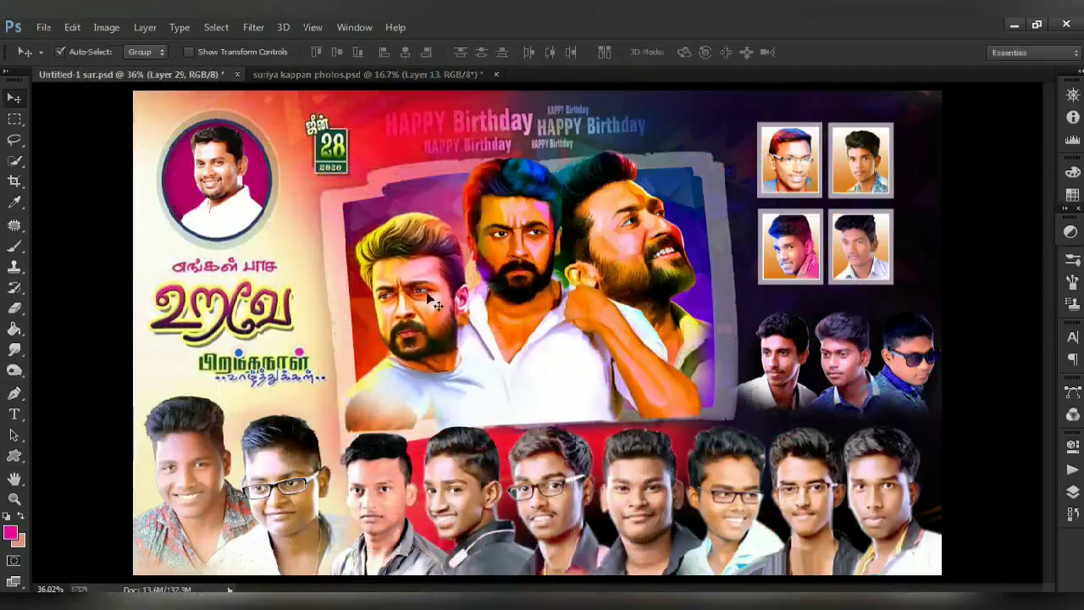
- Bring the central actor photo in front of the blond-haired one and reposition all three photos within the frame
drag(445, 339, 436, 322)
click(556, 300)
key(ctrl+])
mouse_move(566, 303)
mouse_down()
mouse_move(584, 303)
mouse_move(571, 315)
mouse_up()
drag(413, 277, 414, 243)
drag(621, 270, 625, 268)
drag(548, 329, 531, 325)
key(F7)
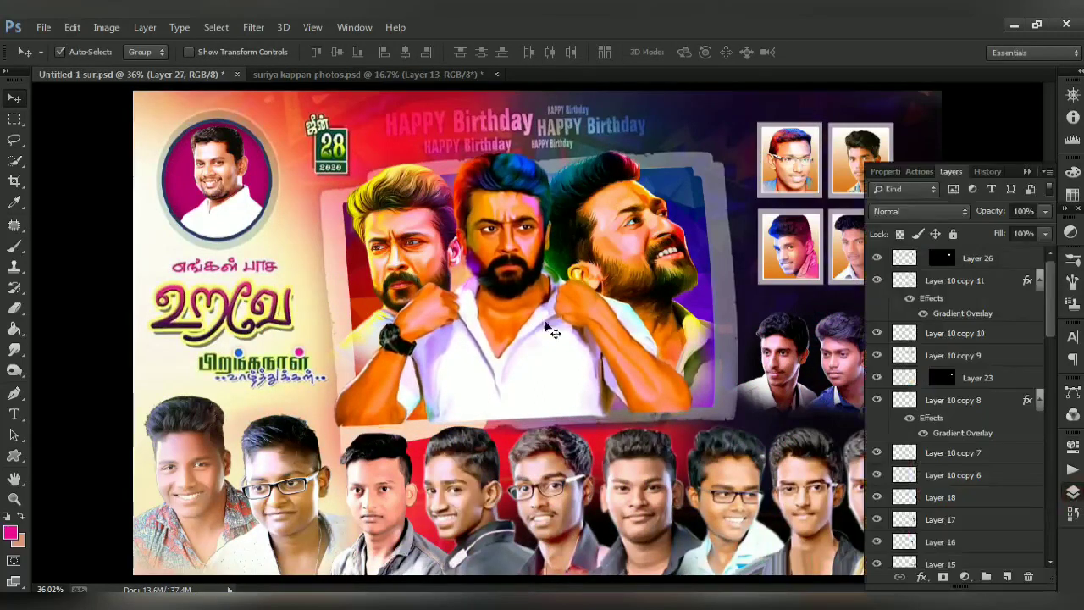
- Hide the central actor photo, lower the side-profile photo (Layer 28) to directly above Layer 5 copy and clip it to that layer
click(877, 556)
drag(644, 301, 652, 306)
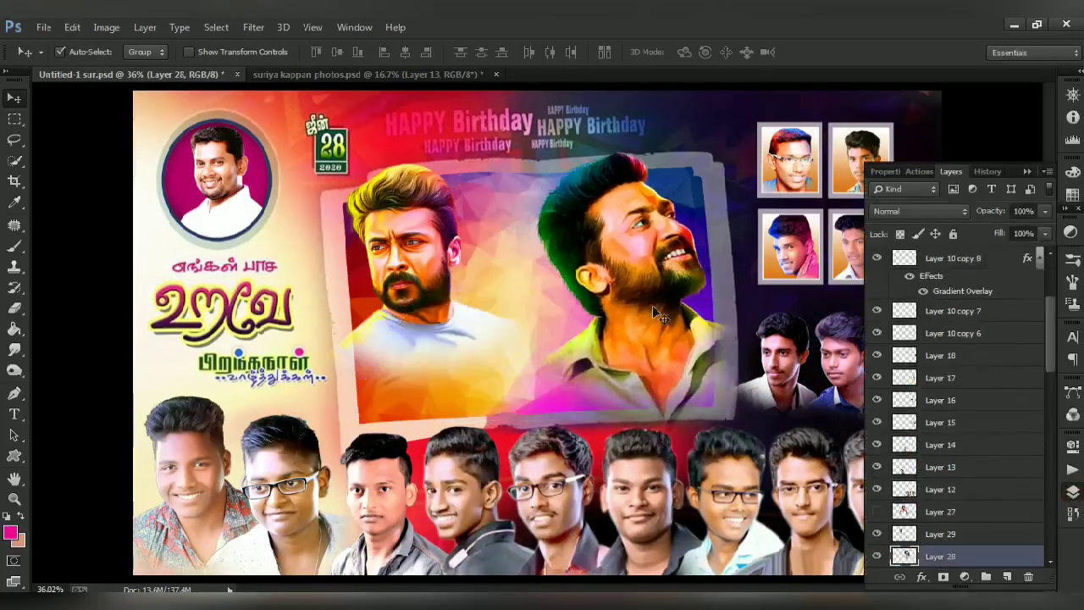
key(ctrl+[)
key(ctrl+[)
key(ctrl+[)
key(ctrl+[)
key(ctrl+[)
key(ctrl+[)
key(ctrl+[)
key(ctrl+[)
key(ctrl+[)
key(ctrl+[)
key(ctrl+[)
key(ctrl+[)
key(ctrl+[)
key(ctrl+[)
key(ctrl+[)
key(ctrl+])
key(ctrl+bracketleft)
key(ctrl+bracketleft)
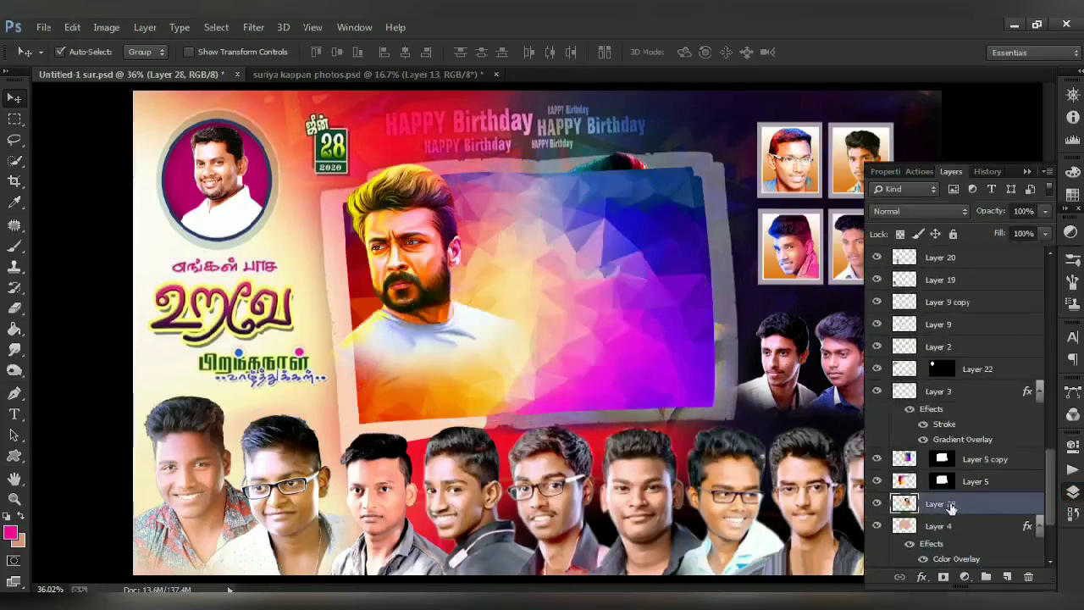
key(ctrl+])
key(ctrl+])
right_click(941, 458)
click(652, 364)
- Enlarge the clipped side-profile photo slightly and reposition it within the frame
key(ctrl+t)
drag(639, 254, 621, 239)
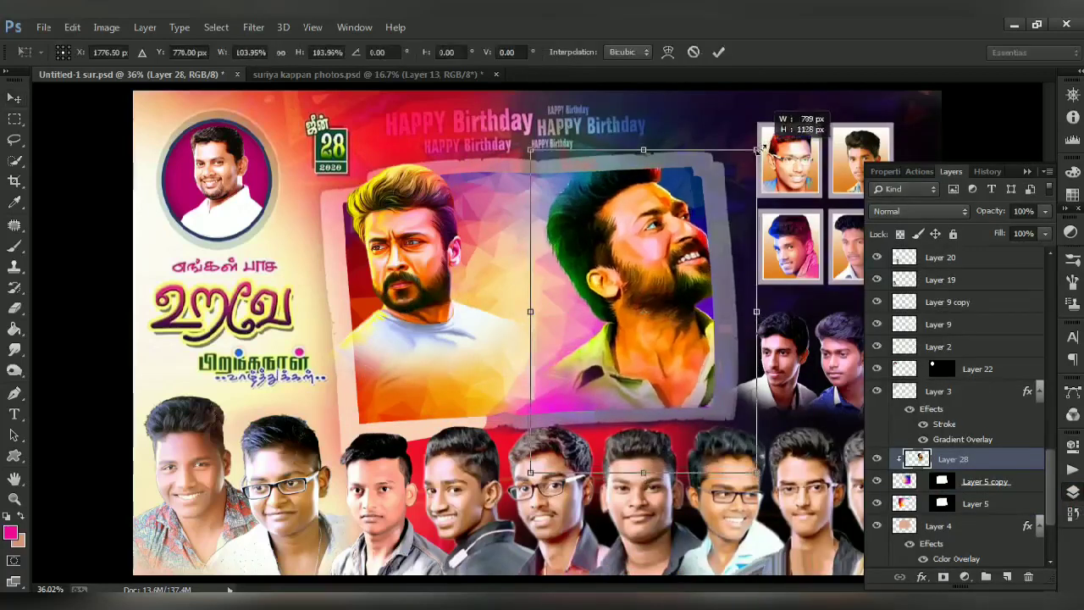
key(Return)
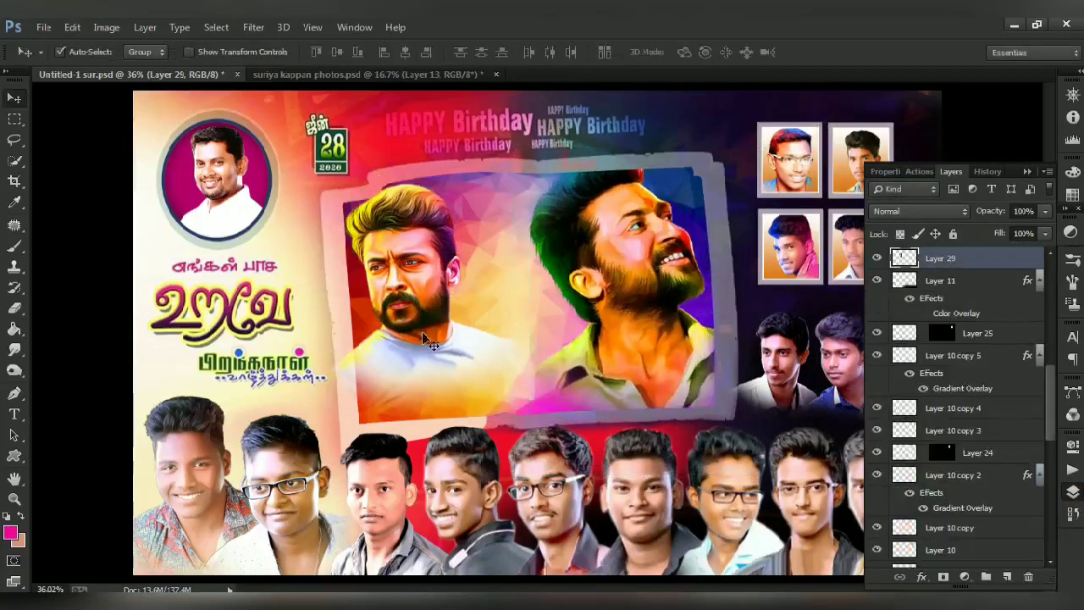
- Lower the blond-haired actor photo (Layer 29) in the layer stack to directly above Layer 5
key(ctrl+bracketleft)
key(ctrl+bracketleft)
key(ctrl+bracketleft)
key(ctrl+bracketleft)
key(ctrl+bracketleft)
key(ctrl+bracketleft)
key(ctrl+bracketleft)
key(ctrl+bracketleft)
key(ctrl+bracketleft)
key(ctrl+bracketleft)
key(ctrl+bracketleft)
key(ctrl+bracketleft)
key(ctrl+bracketleft)
key(ctrl+bracketleft)
key(ctrl+bracketleft)
key(ctrl+bracketleft)
key(ctrl+bracketleft)
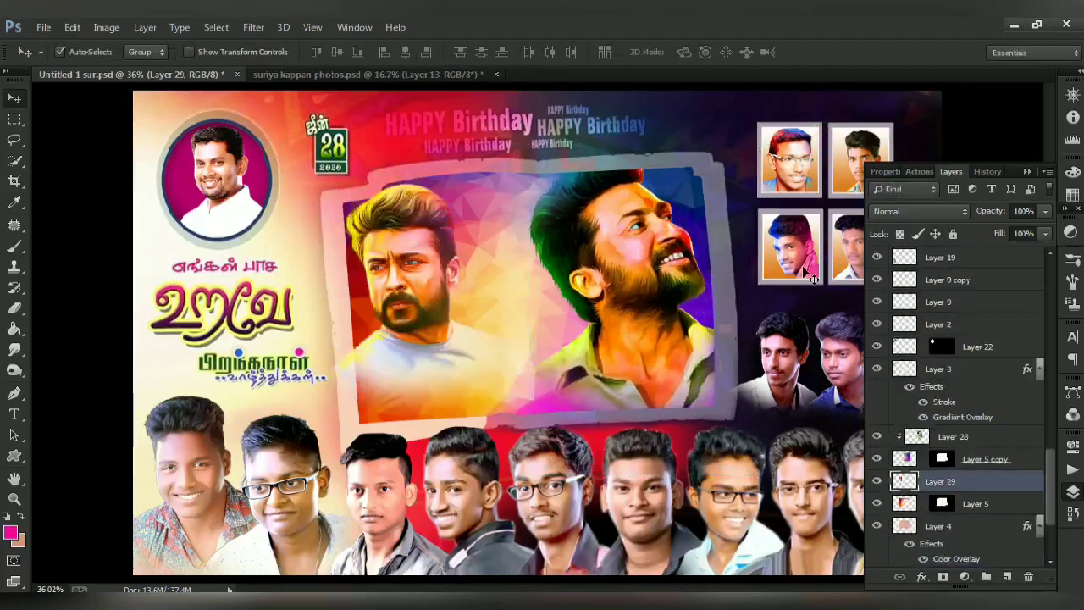
- Scale down the blond-haired photo in the frame's lower-left corner, clip it to Layer 5, and shift the side-profile photo slightly down
key(ctrl+t)
drag(538, 192, 503, 276)
key(Return)
right_click(939, 481)
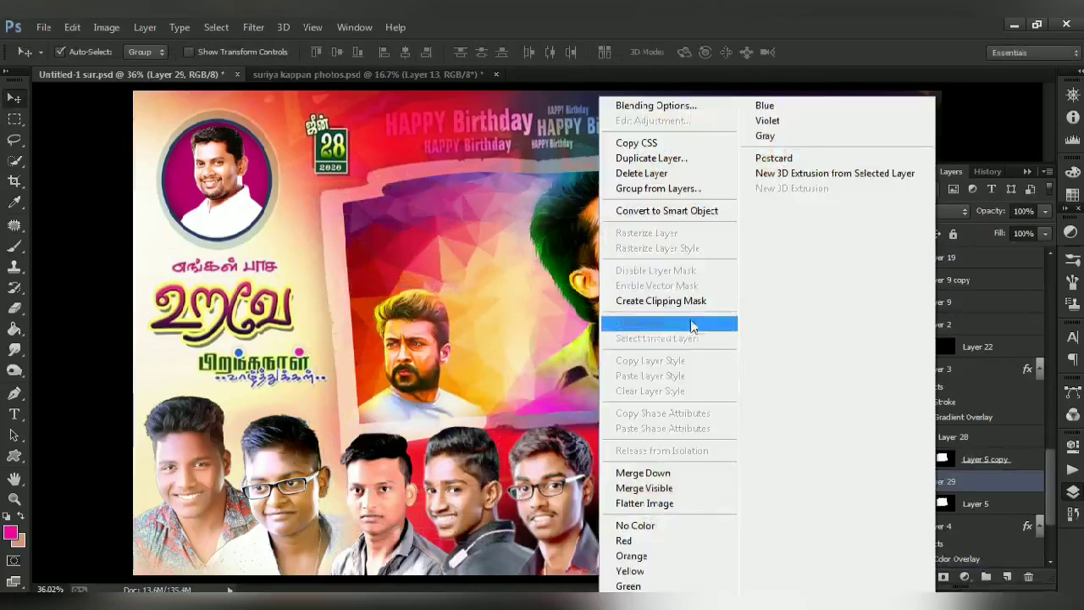
click(694, 319)
drag(651, 304, 650, 330)
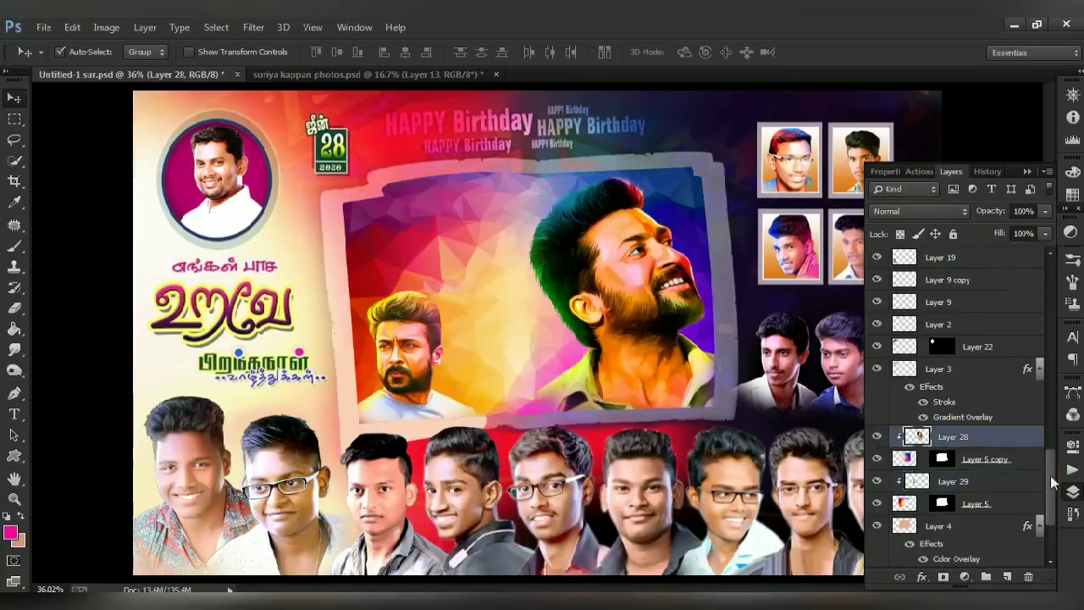
- Look through suriya kappan photos.psd, moving the overlapping actor photos aside to examine the ones beneath
scroll(1053, 482, down, 3)
click(364, 75)
click(508, 193)
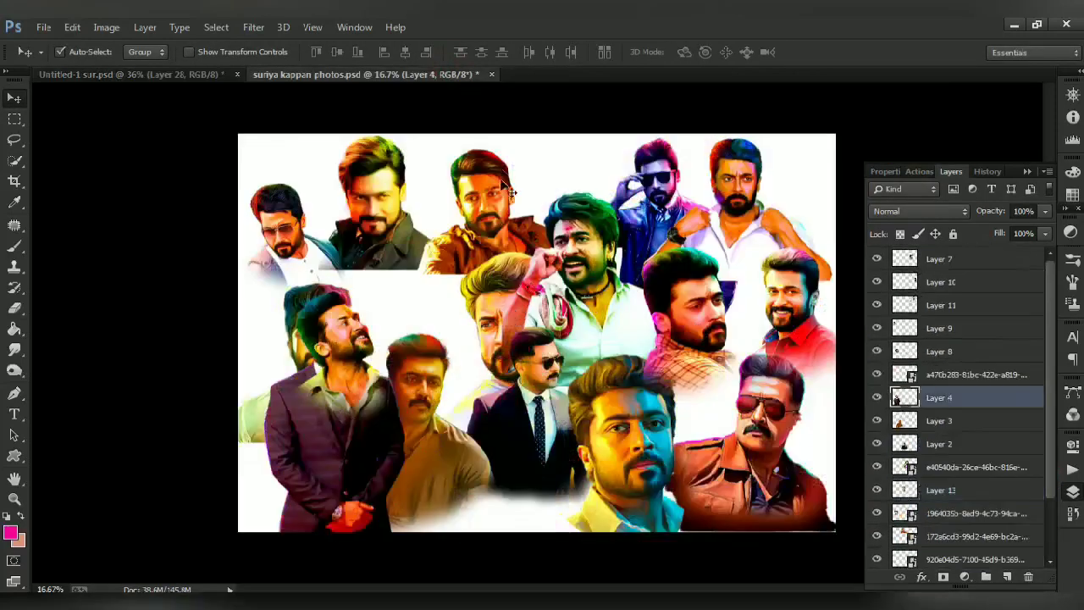
drag(500, 181, 445, 314)
drag(605, 282, 360, 325)
drag(784, 294, 633, 266)
drag(653, 409, 706, 305)
drag(518, 405, 578, 388)
drag(376, 415, 620, 401)
drag(762, 443, 522, 400)
drag(960, 553, 1029, 577)
- Show the central actor photo again in the banner, move it to the right and scale it down slightly
scroll(957, 475, up, 5)
click(877, 398)
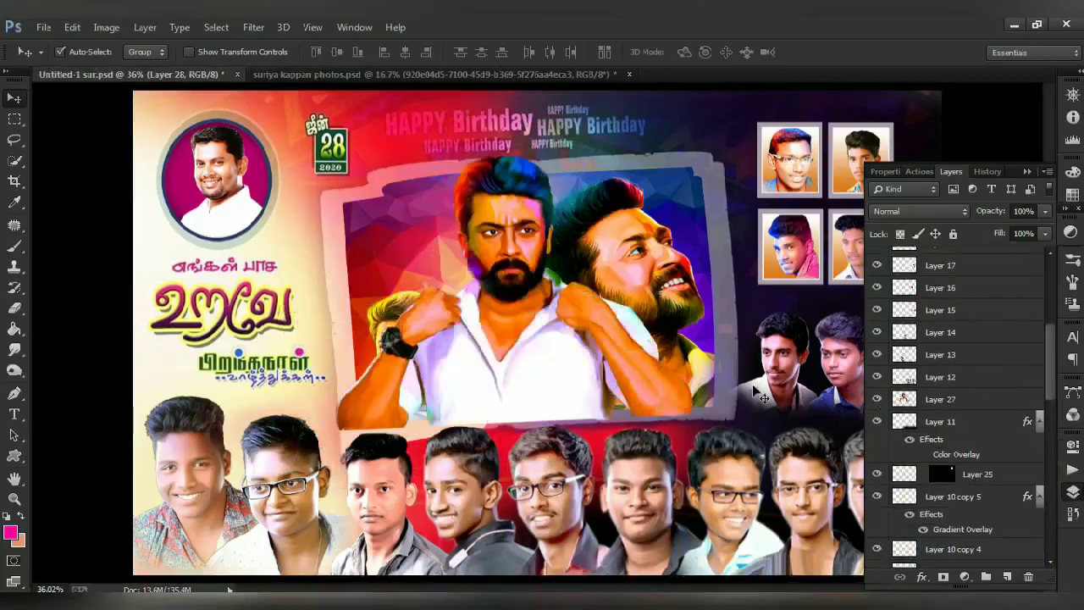
key(ctrl+t)
click(718, 52)
drag(540, 318, 581, 346)
key(ctrl+t)
drag(717, 158, 705, 165)
key(Return)
- Nudge the side-profile photo up, then raise the blond-haired photo, enlarging it to about 155% and tilting it about -4.45°
drag(656, 200, 657, 194)
drag(391, 339, 396, 270)
key(ctrl+t)
drag(490, 225, 539, 160)
drag(618, 268, 614, 258)
key(Return)
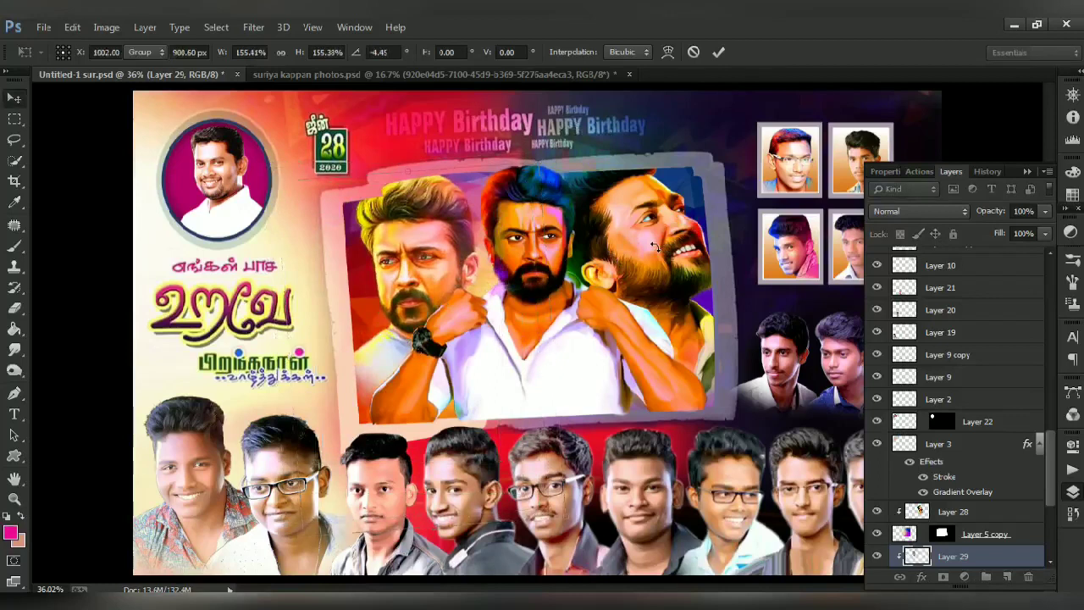
- Add a white (ffffff) stroke around the central actor photo
click(575, 330)
click(923, 577)
click(970, 427)
mouse_move(716, 85)
mouse_down()
mouse_move(784, 172)
mouse_move(976, 330)
mouse_up()
click(746, 490)
text(ffffff)
click(399, 295)
click(1009, 359)
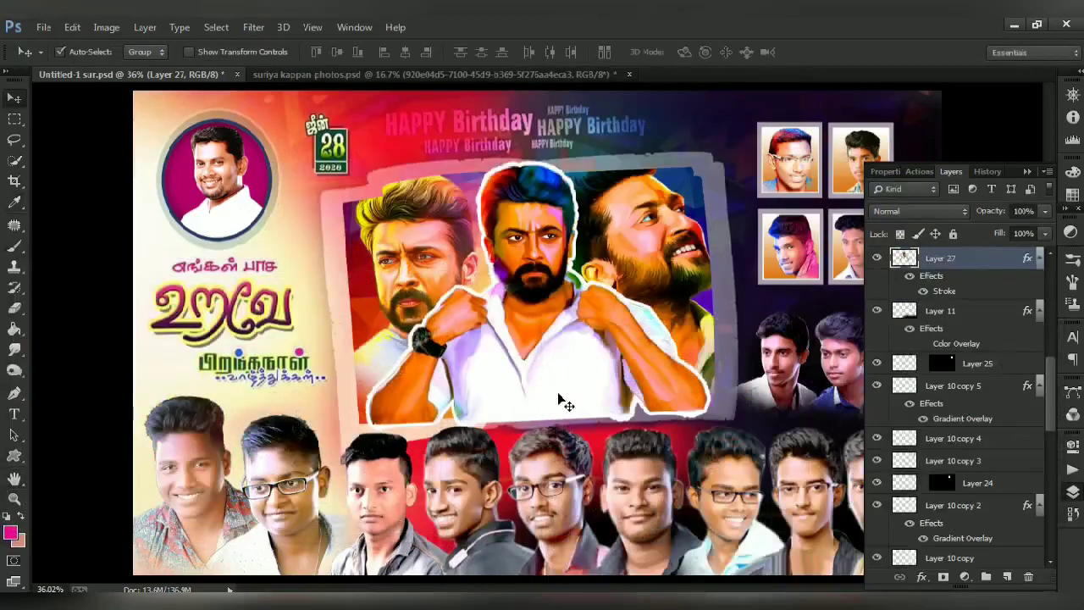
- Shift the outlined central photo slightly left and move the blond-haired photo up and left within the frame
click(421, 256)
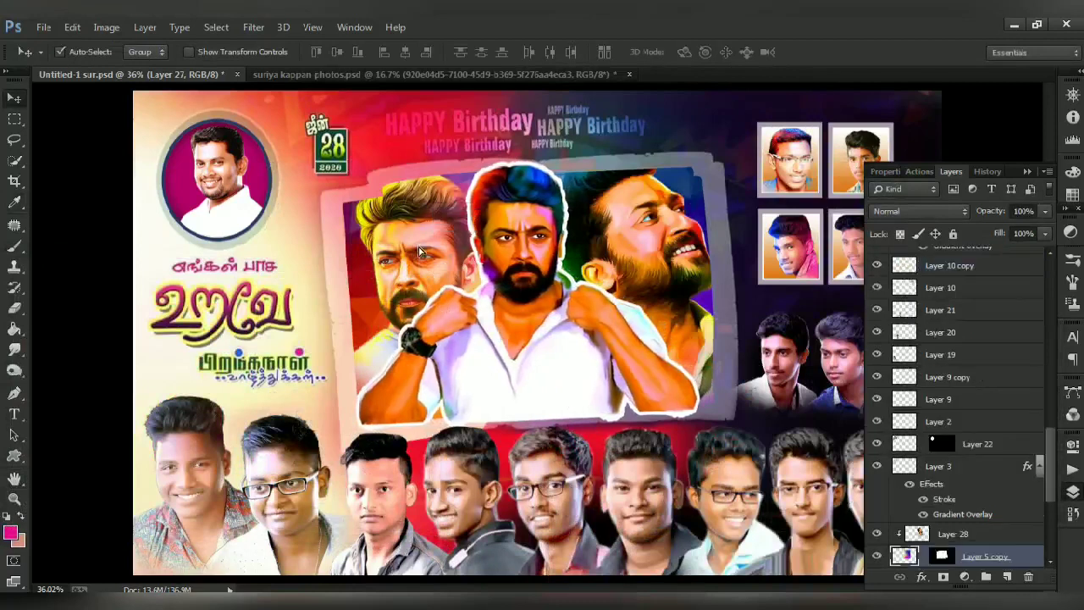
click(965, 556)
drag(422, 255, 413, 241)
key(Left)
key(Left)
key(Left)
key(Left)
key(Left)
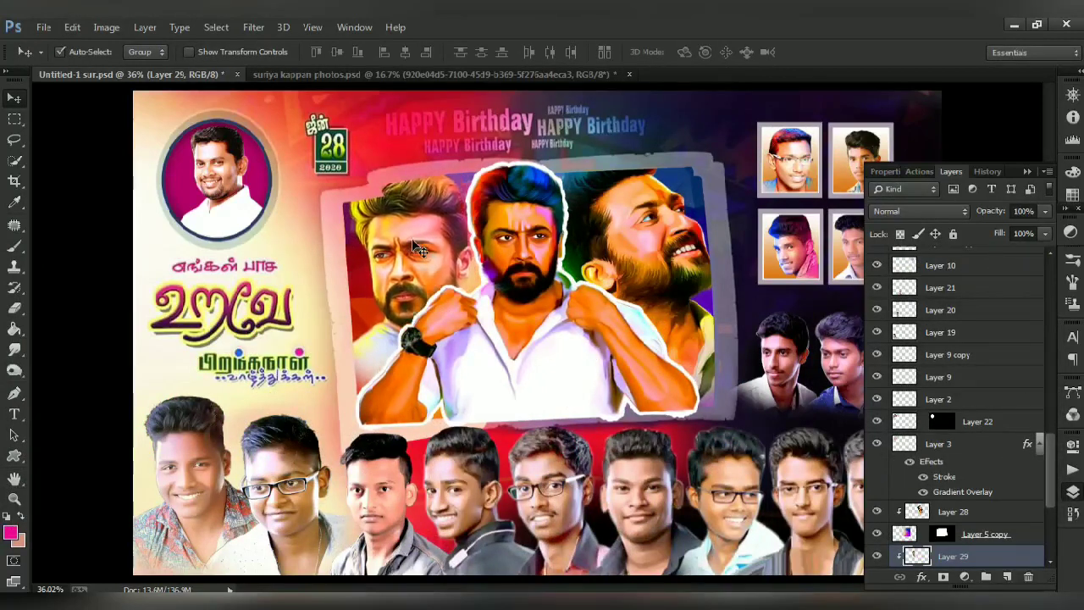
- Add the digit 3 in Impact to the date badge and scale it to fit beside the 2
click(391, 603)
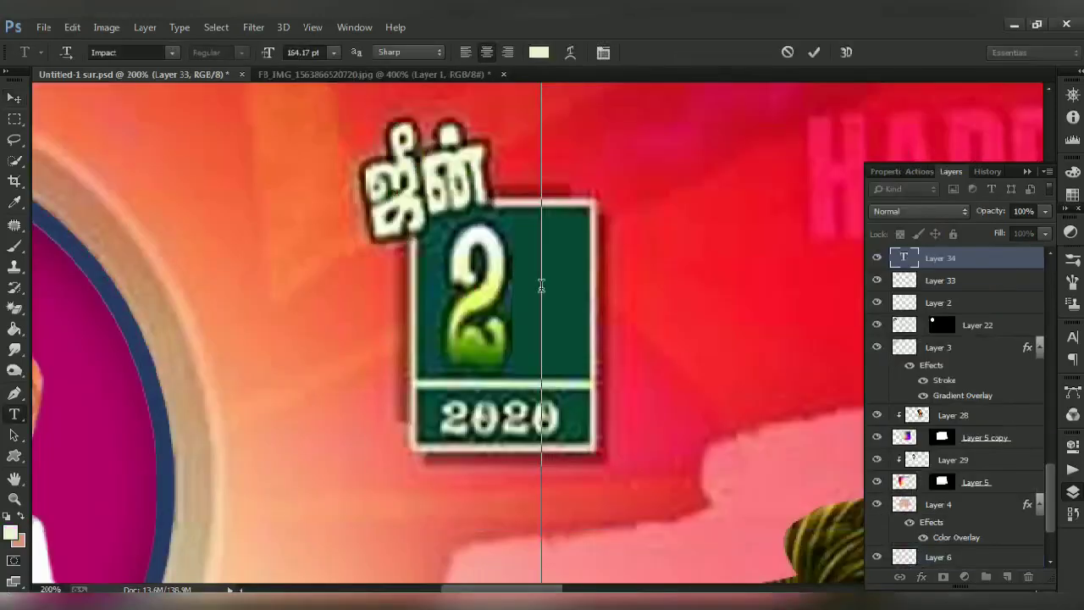
text(3)
click(814, 51)
key(v)
drag(634, 223, 629, 435)
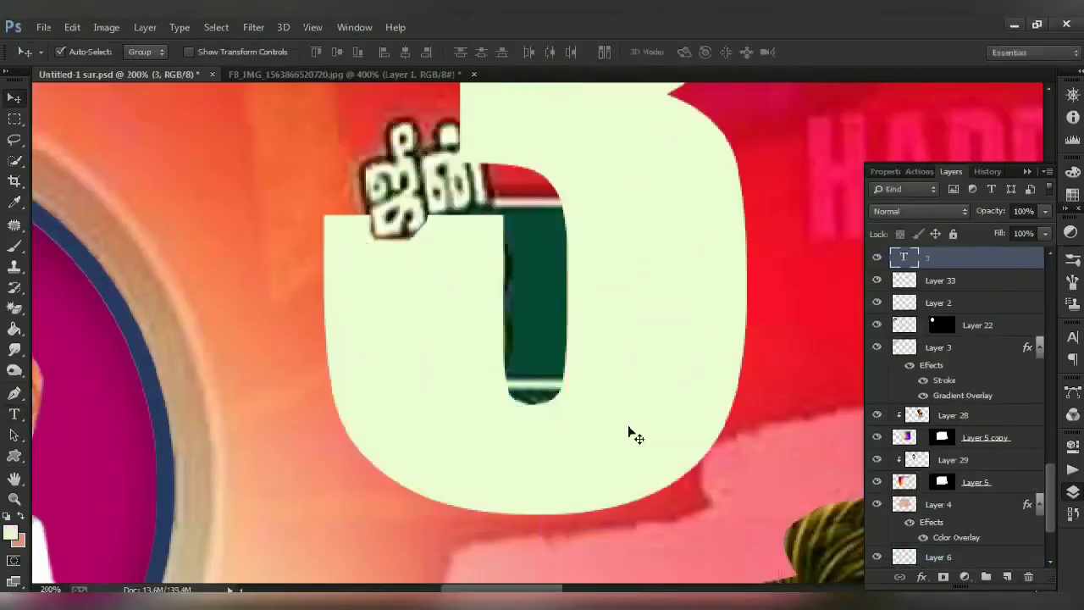
key(ctrl+minus)
key(ctrl+t)
drag(658, 565, 556, 350)
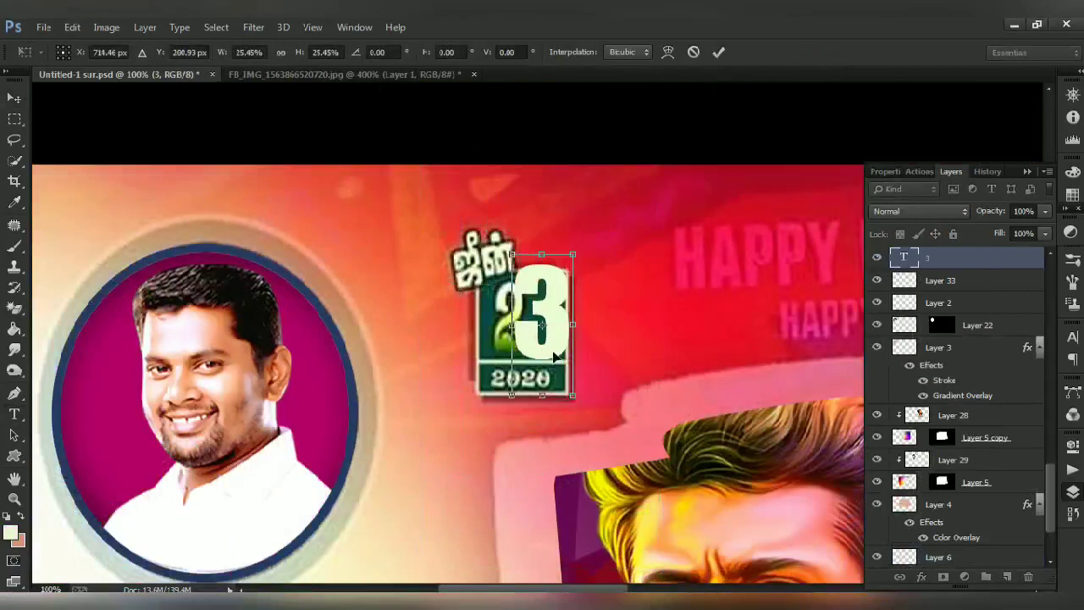
key(ctrl+plus)
key(ctrl+plus)
drag(645, 521, 627, 459)
drag(568, 192, 568, 166)
key(Return)
- Add a gradient overlay to the digit 3 using the Orange, Yellow, Orange preset as its base
click(921, 576)
click(943, 508)
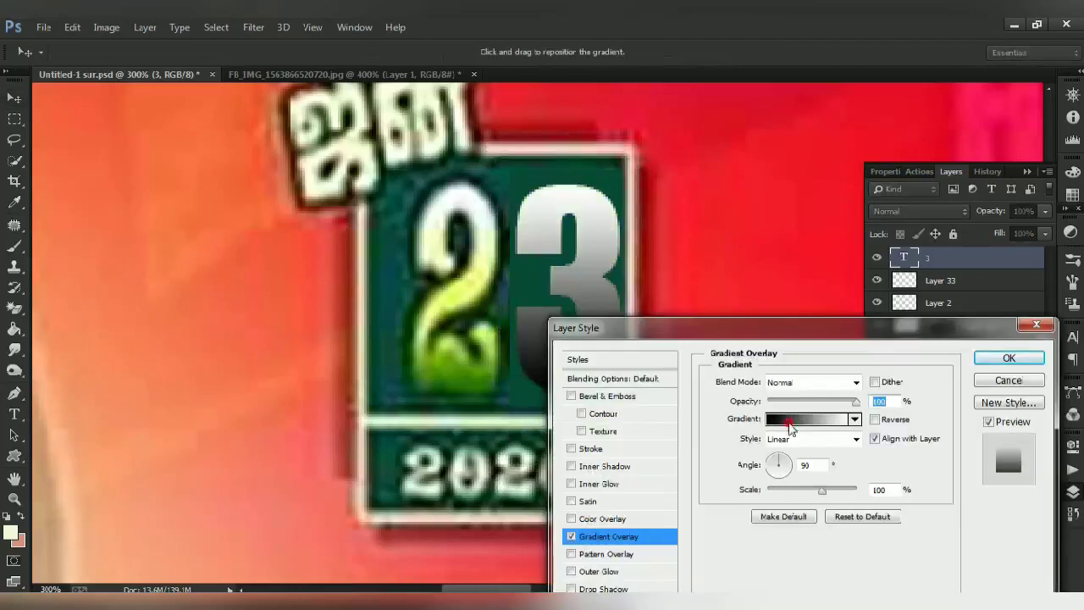
click(808, 418)
double_click(113, 404)
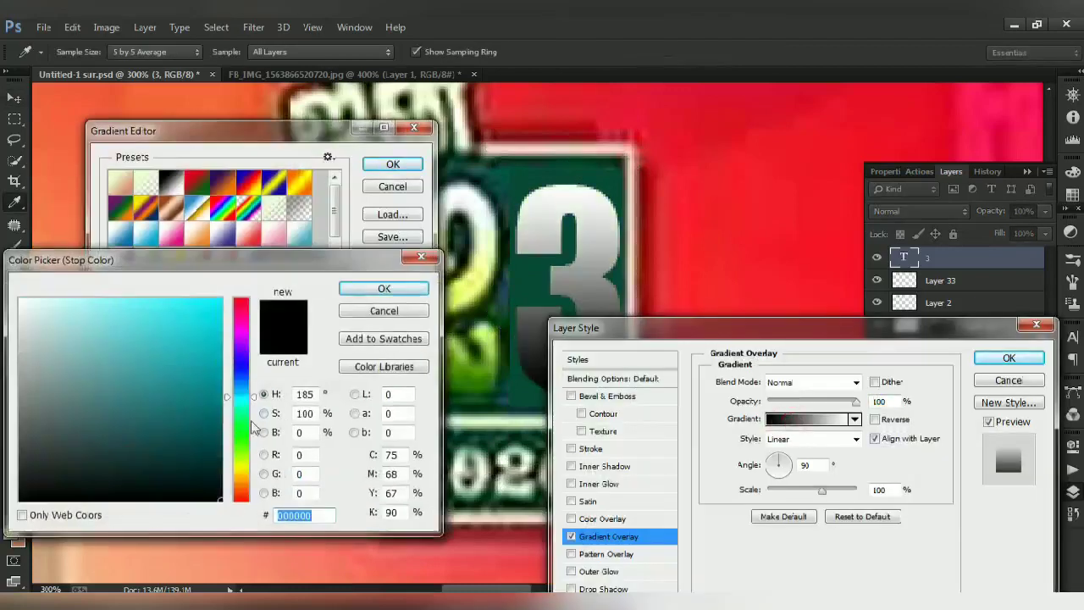
click(196, 368)
click(203, 419)
click(383, 288)
click(298, 182)
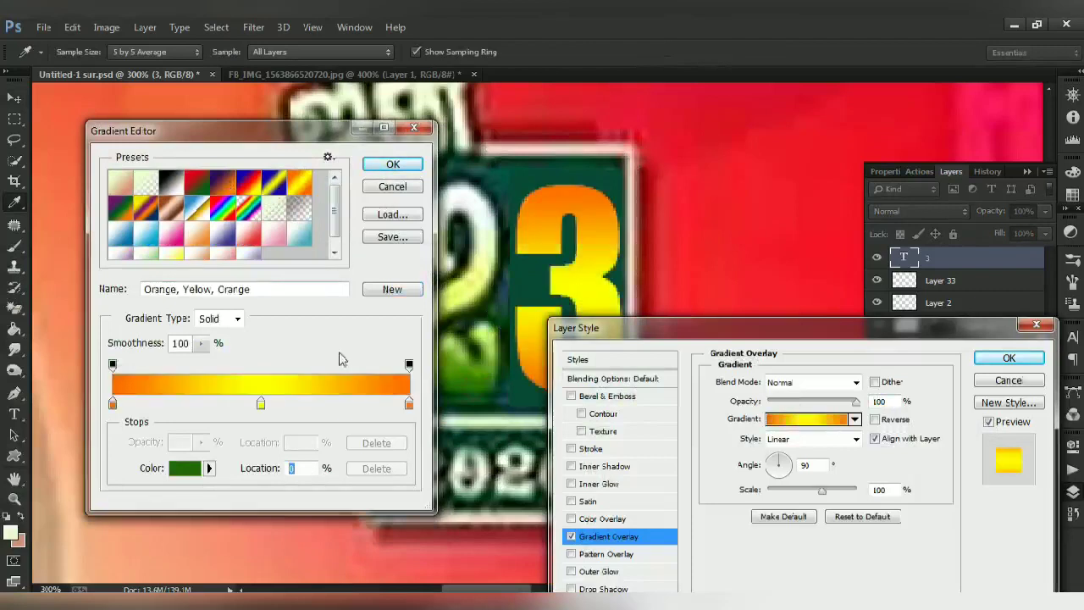
- Recolour the gradient stops to green 2e7208, yellow-green e5fd6e and near-white to match the 2, and reverse the gradient
click(188, 471)
click(488, 377)
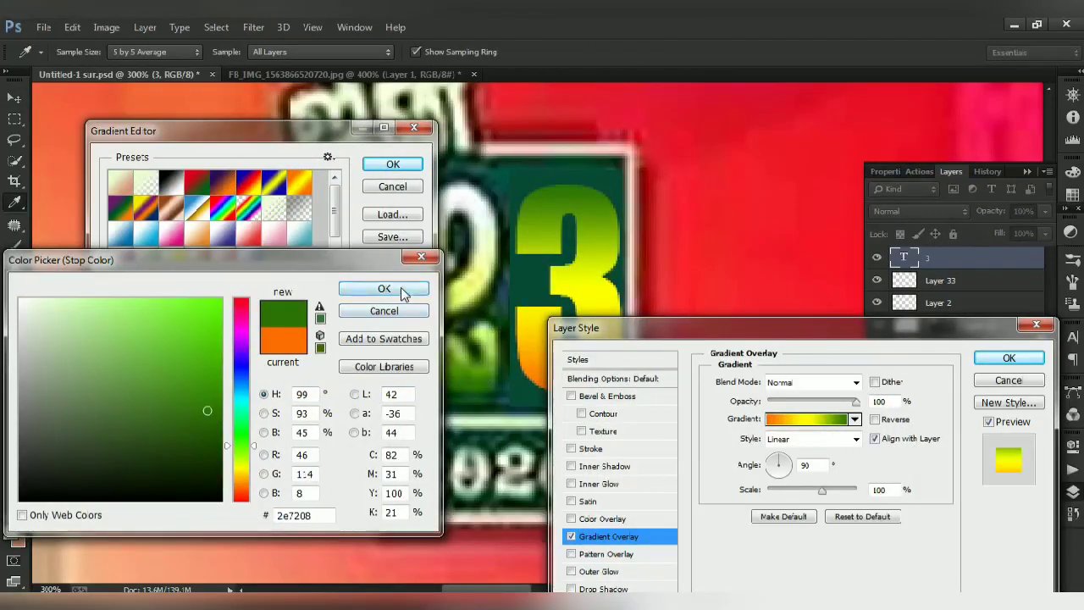
click(403, 291)
click(190, 476)
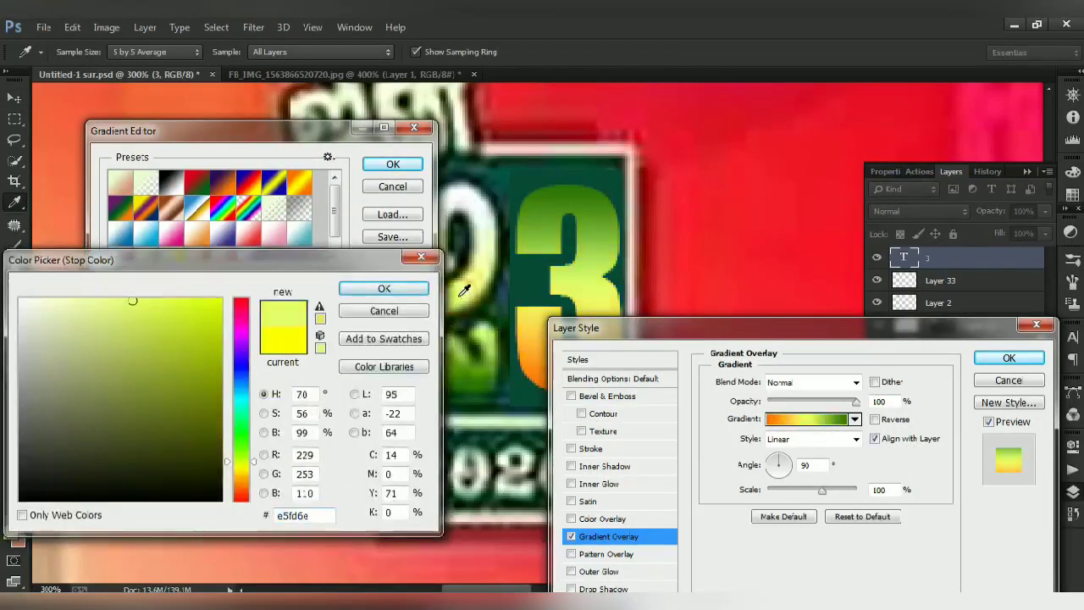
click(383, 288)
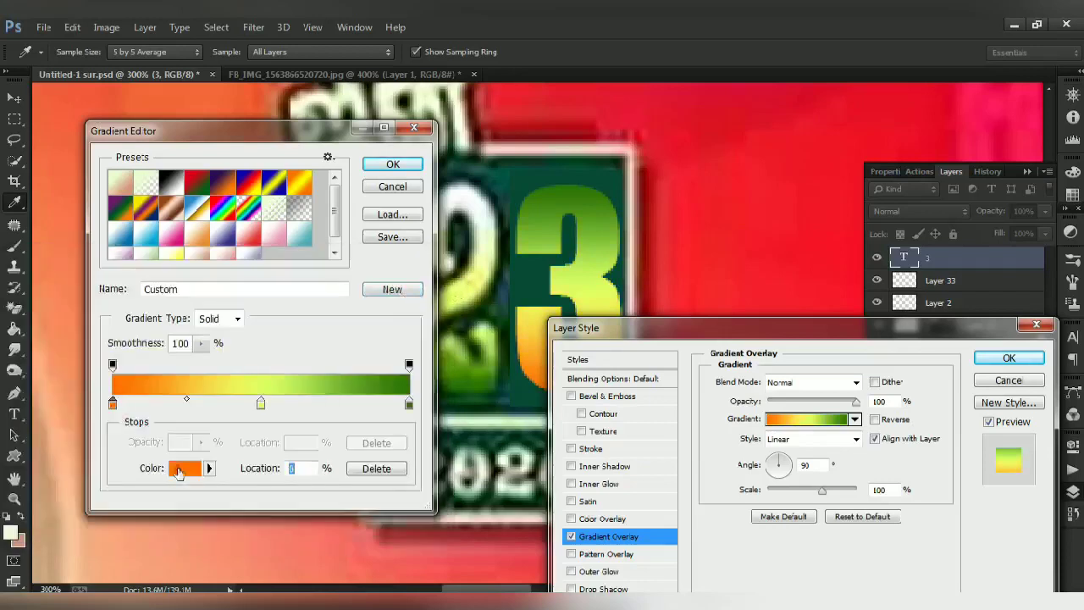
click(179, 473)
click(23, 300)
click(366, 292)
click(391, 168)
click(880, 420)
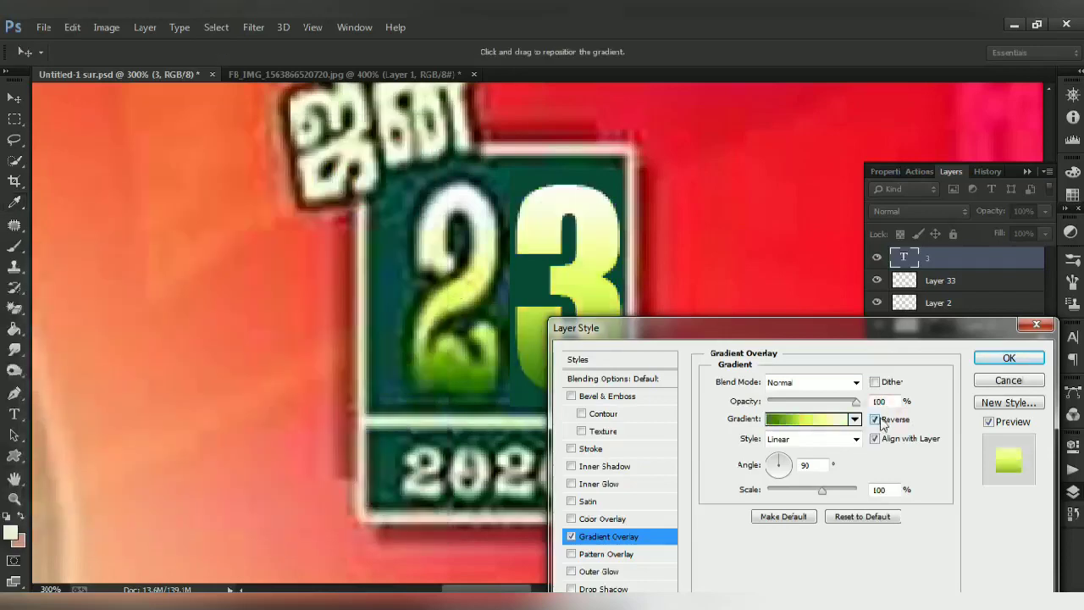
- Give the digit 3 a thin black outside stroke and apply the layer style
click(616, 452)
drag(776, 381, 770, 381)
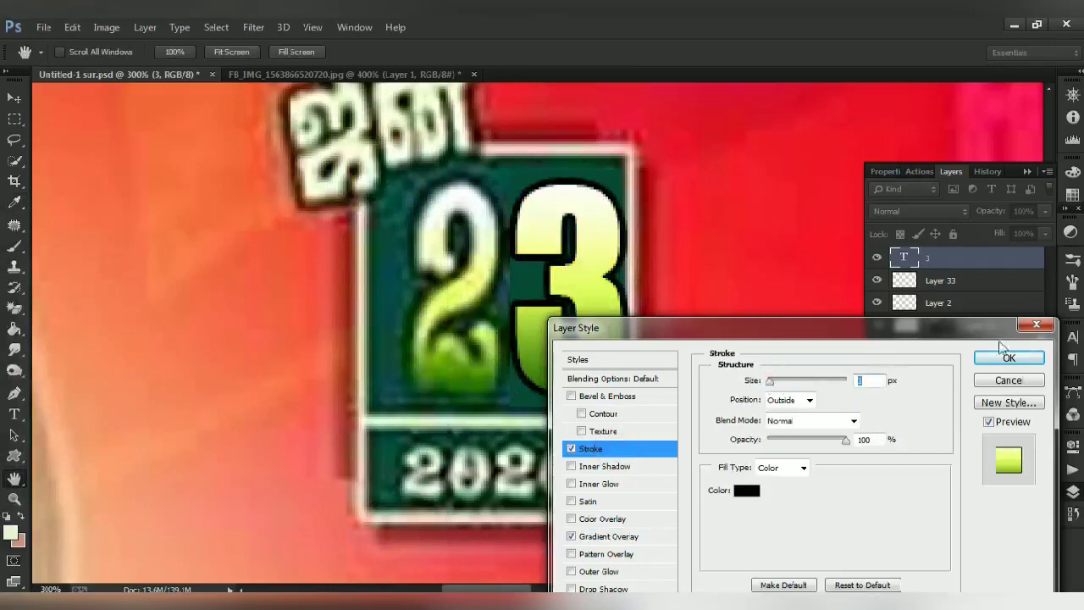
click(1008, 358)
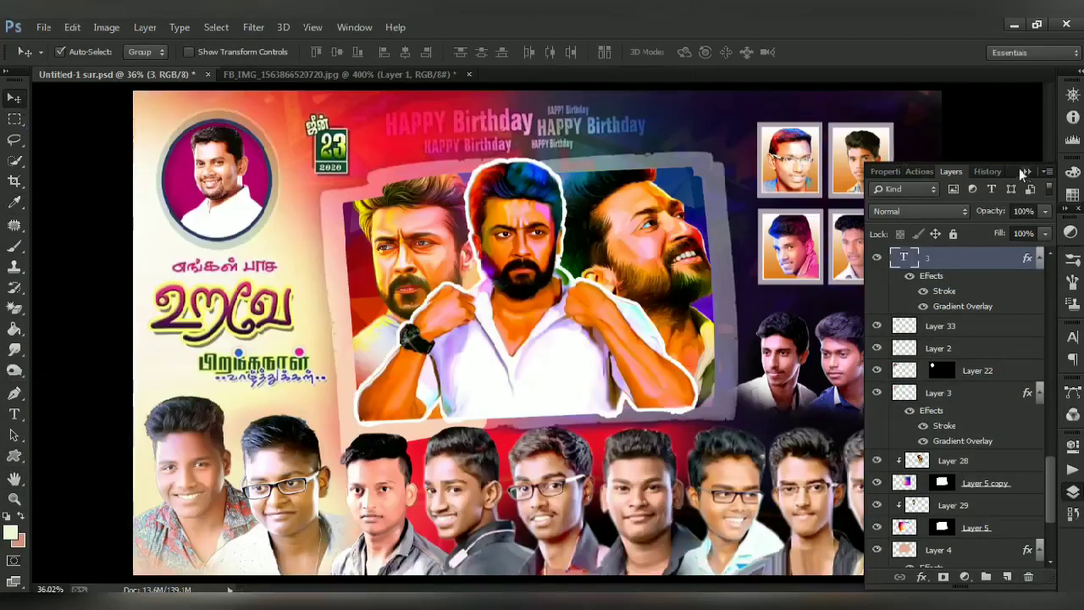
- Save the banner's PSD and save a flat image copy named Untitled-1 sur to Local Disk (E:)
click(1023, 172)
key(ctrl+s)
click(44, 27)
click(87, 174)
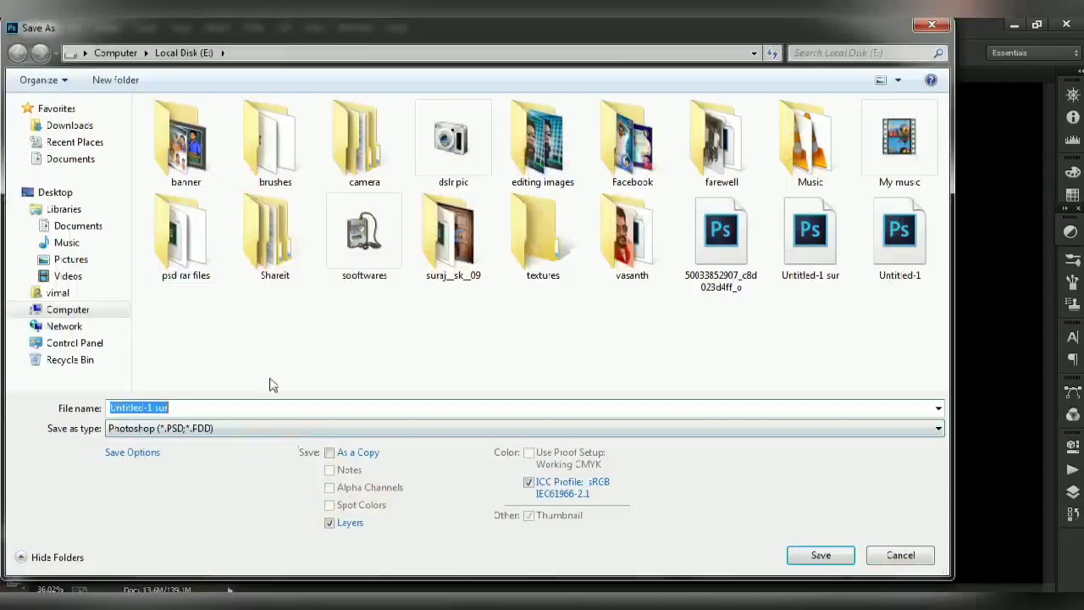
click(288, 427)
click(818, 555)
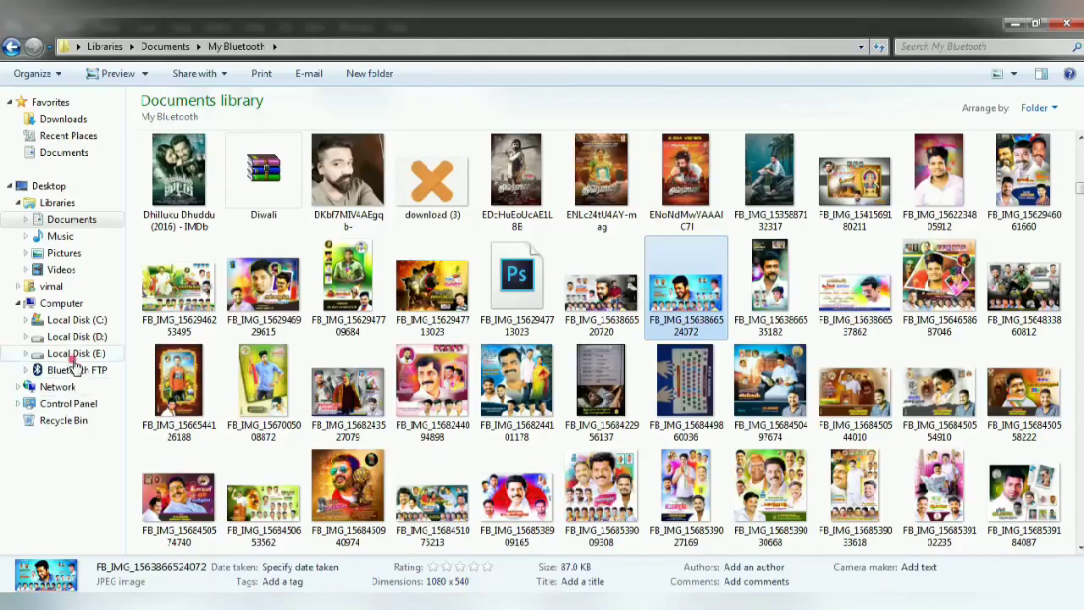
- In Windows Explorer, compress the Untitled-1 sur PSD on Local Disk (E:) into Untitled-1 sur.rar with RAR format and Normal compression
click(76, 355)
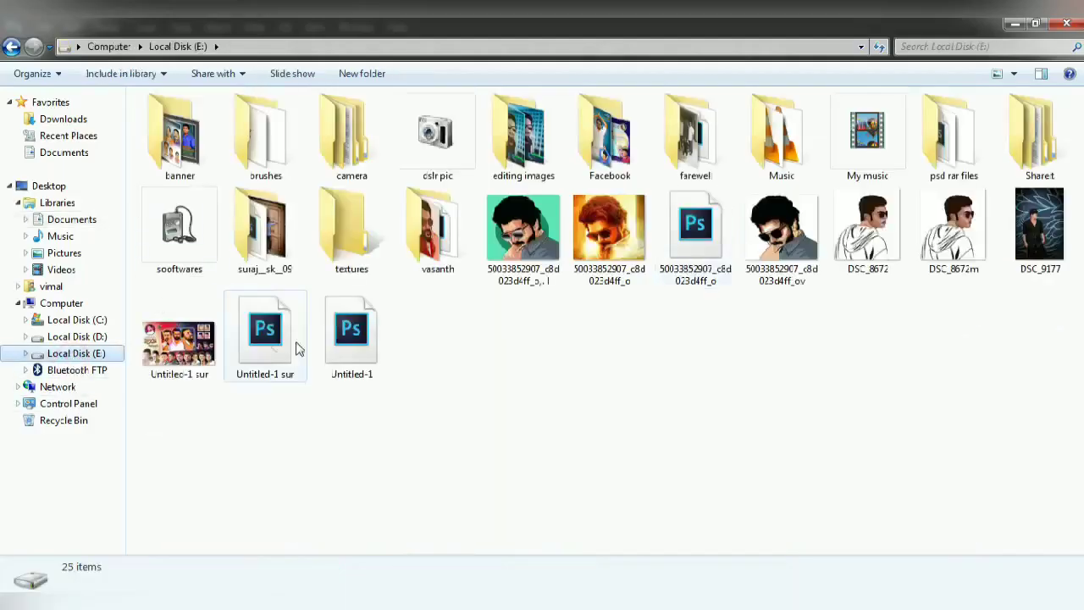
click(264, 335)
right_click(273, 339)
click(345, 384)
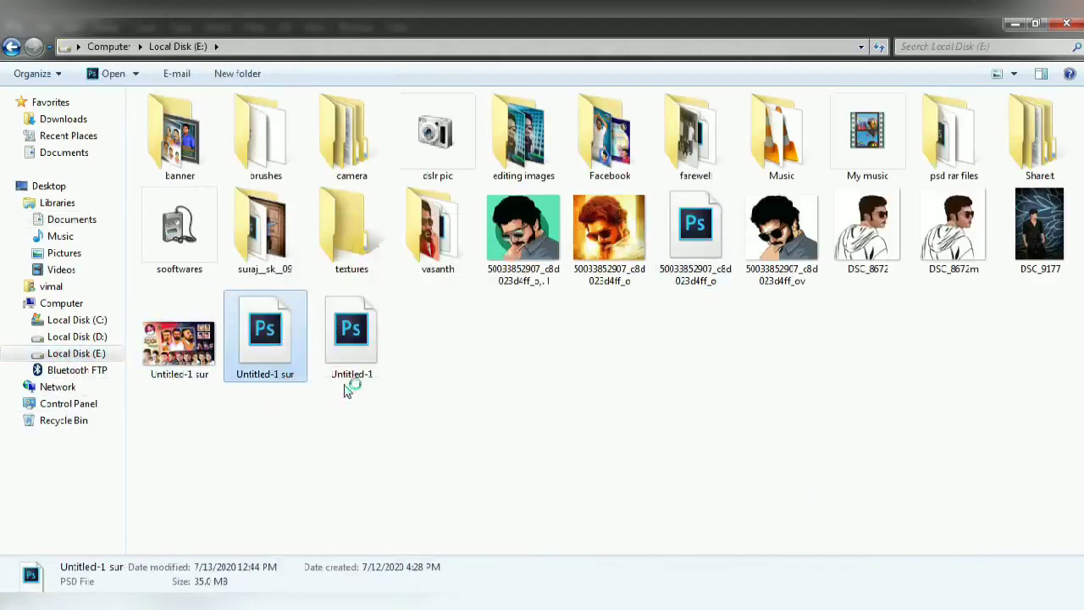
right_click(242, 338)
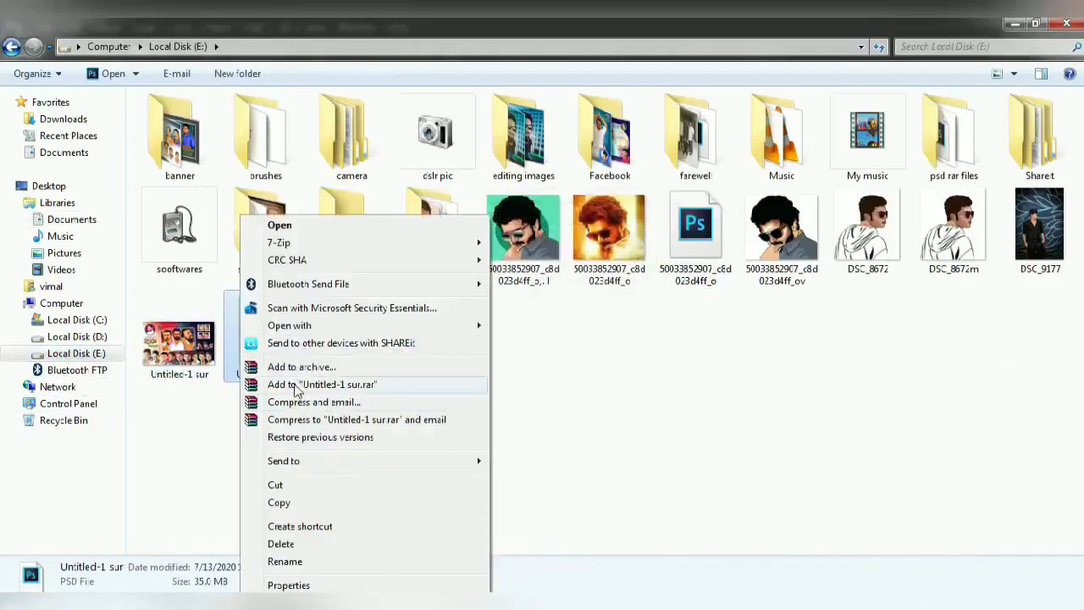
click(301, 367)
click(610, 415)
click(542, 426)
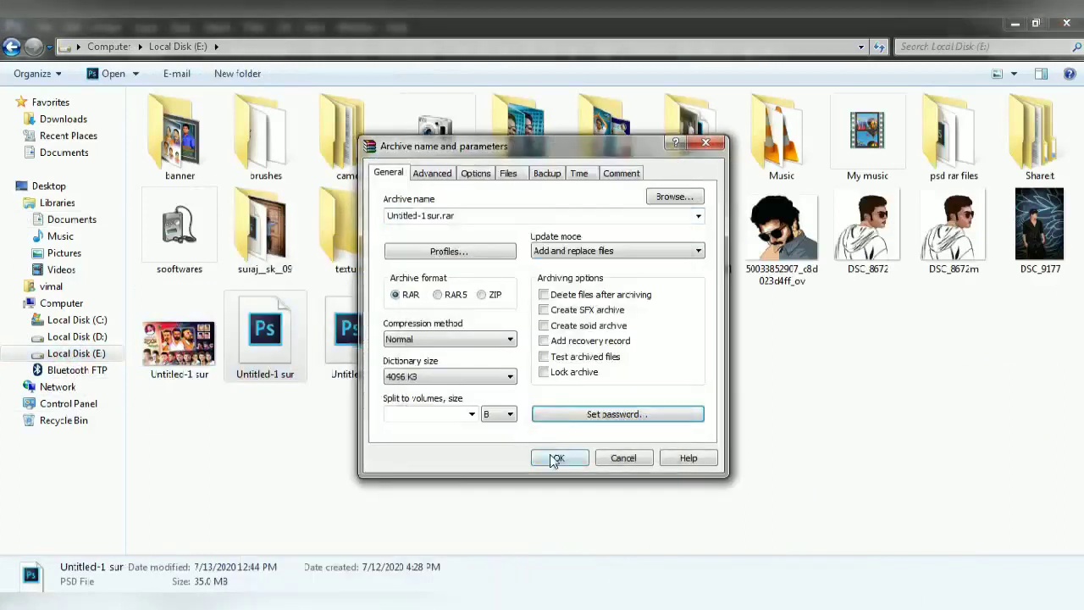
click(563, 462)
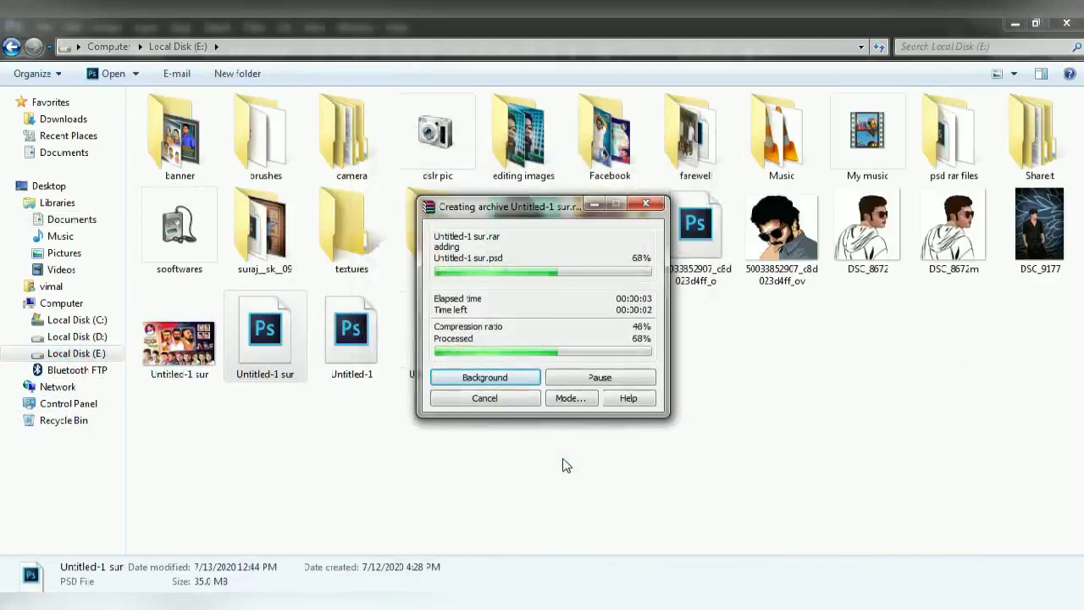
- Transfer the Untitled-1 sur PSD and its RAR archive into the 2020 files folder inside psd rar files
click(354, 368)
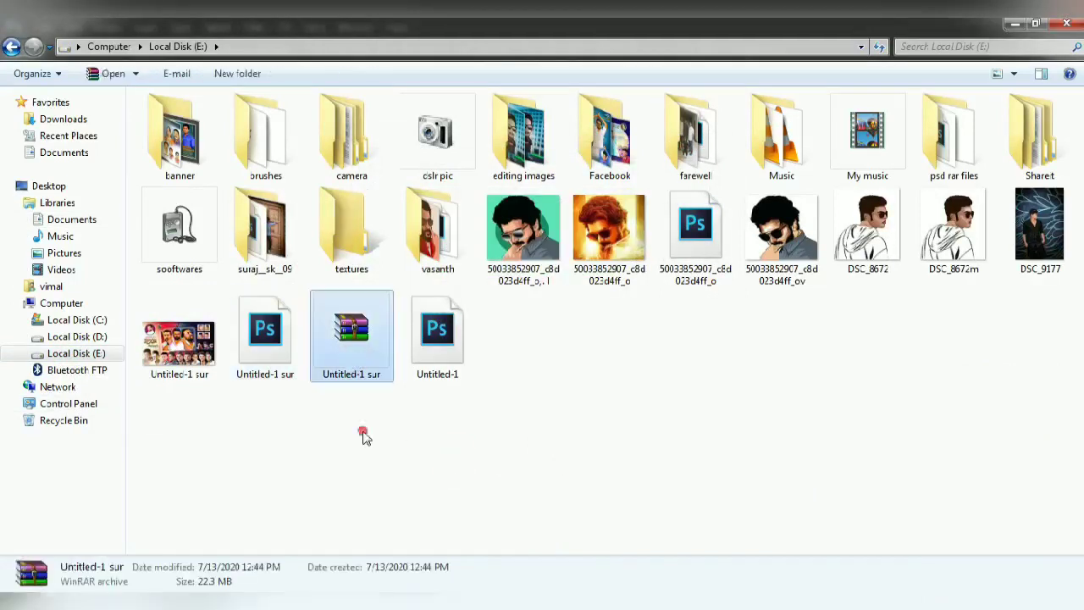
drag(362, 435, 227, 335)
right_click(328, 332)
click(385, 484)
double_click(953, 136)
double_click(179, 135)
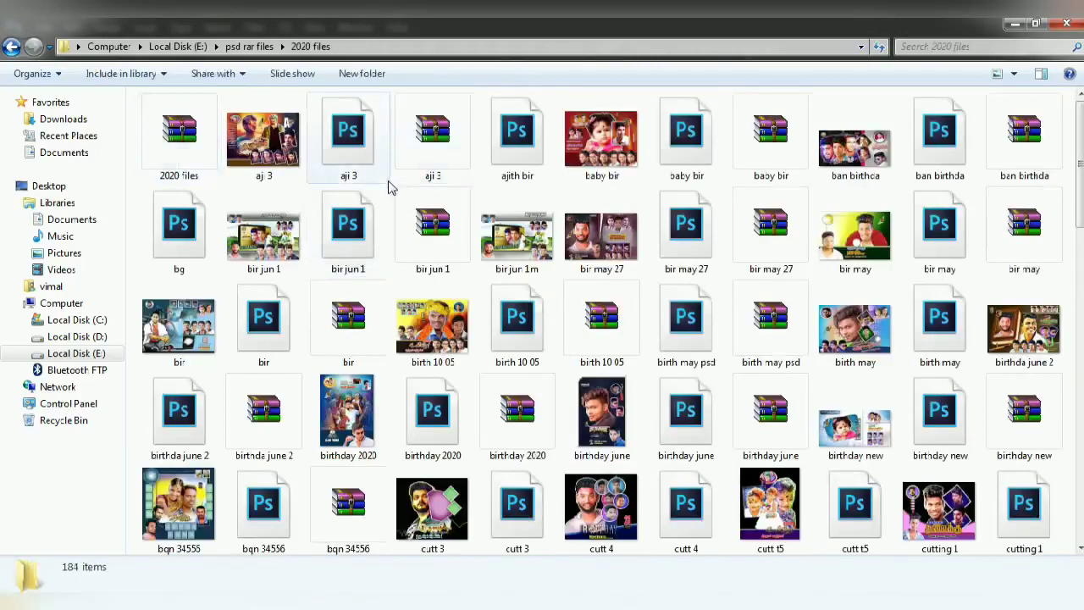
right_click(394, 193)
click(385, 112)
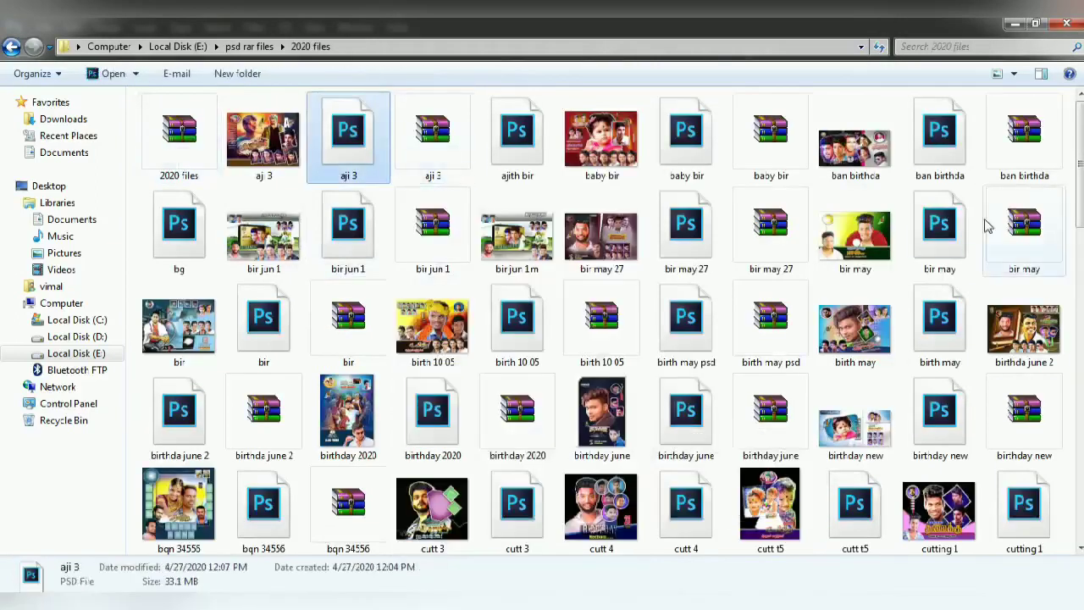
drag(1080, 197, 1079, 518)
right_click(939, 526)
click(953, 424)
click(474, 604)
click(426, 193)
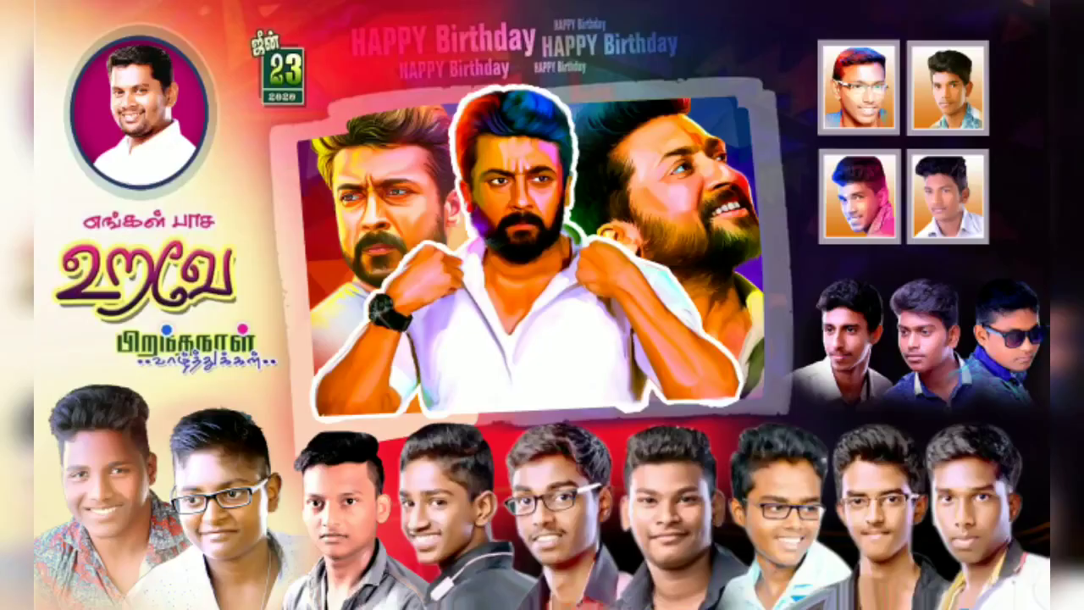